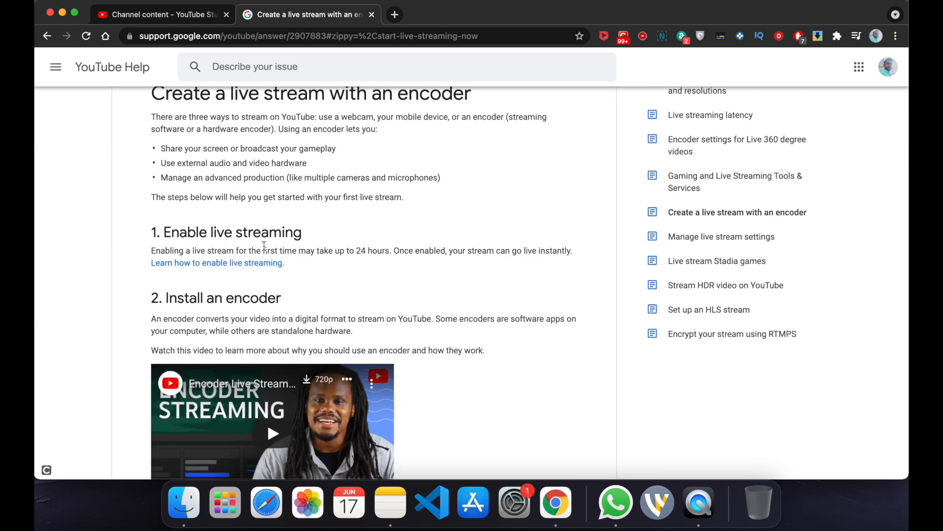
- Read the encoder live-stream help article, from enabling live streaming to the instructions for connecting the encoder and going live
left_click_drag(358, 252, 390, 253)
left_click(457, 283)
scroll(457, 284, "down", 5)
scroll(457, 287, "down", 2)
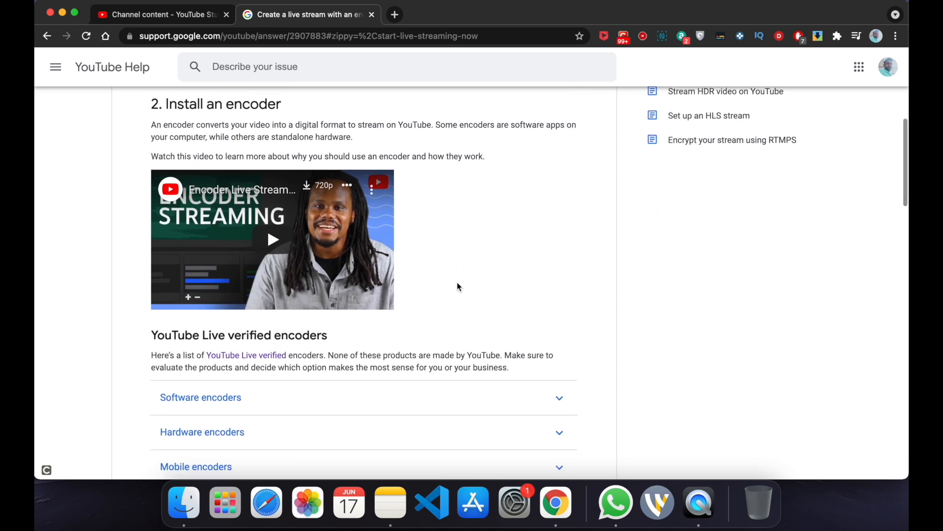
scroll(456, 285, "down", 1)
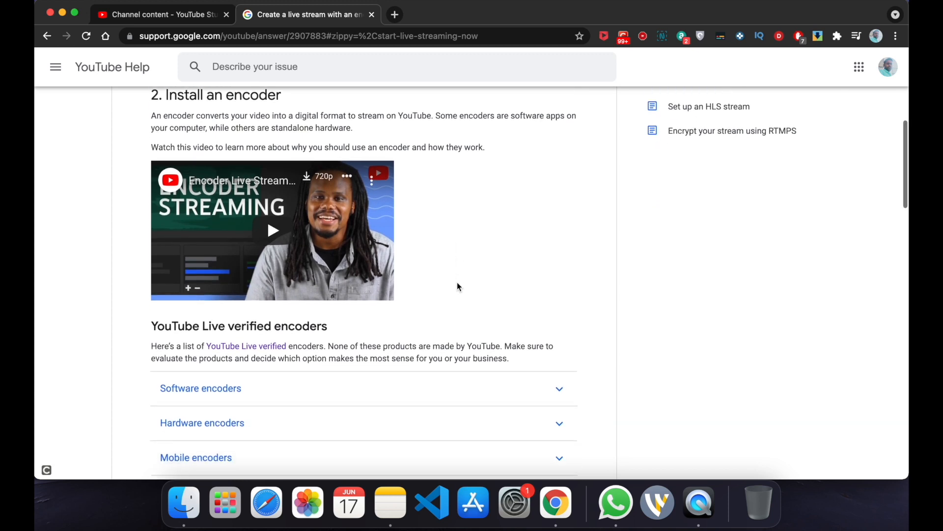
scroll(457, 287, "down", 4)
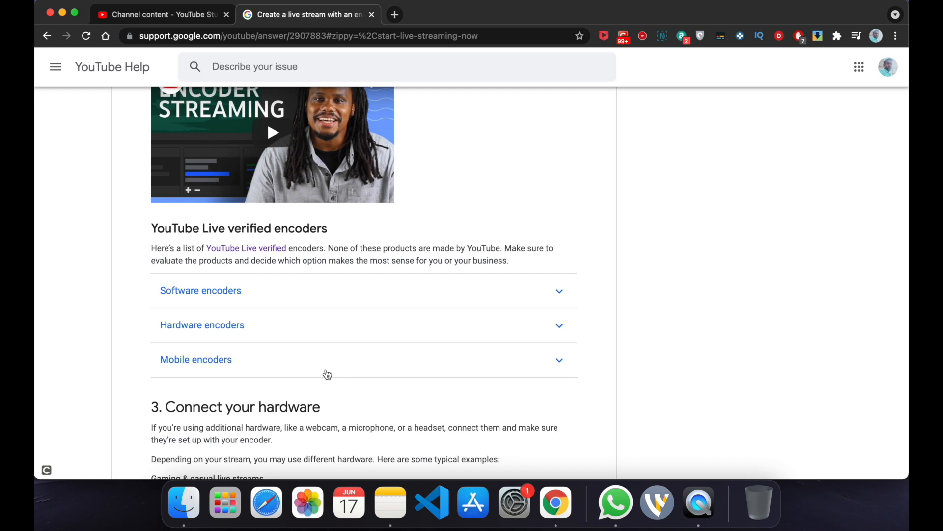
scroll(327, 374, "down", 10)
scroll(328, 374, "down", 1)
scroll(327, 374, "up", 1)
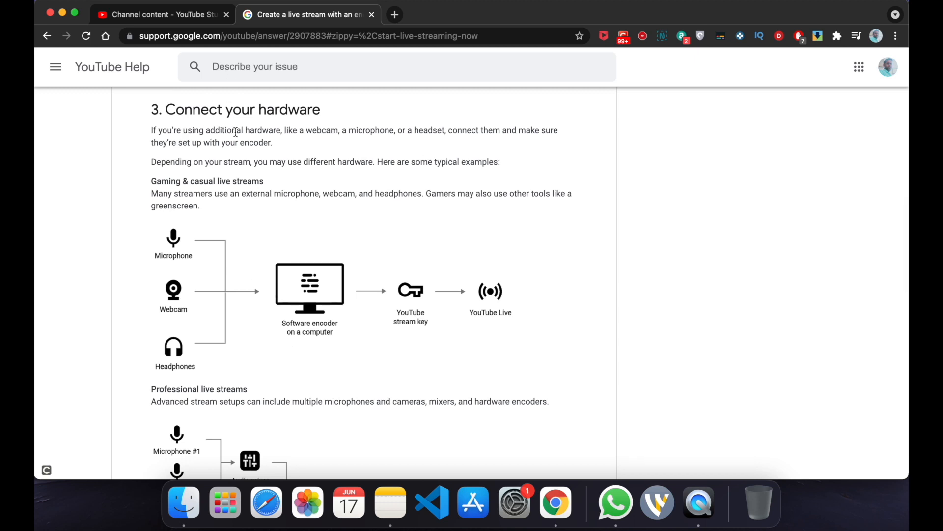
scroll(314, 310, "down", 3)
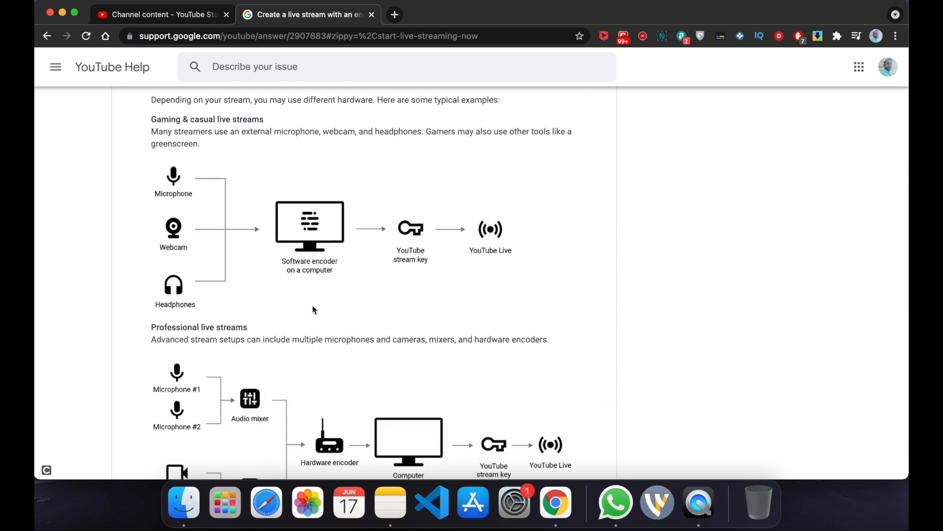
scroll(313, 310, "up", 2)
scroll(315, 310, "down", 8)
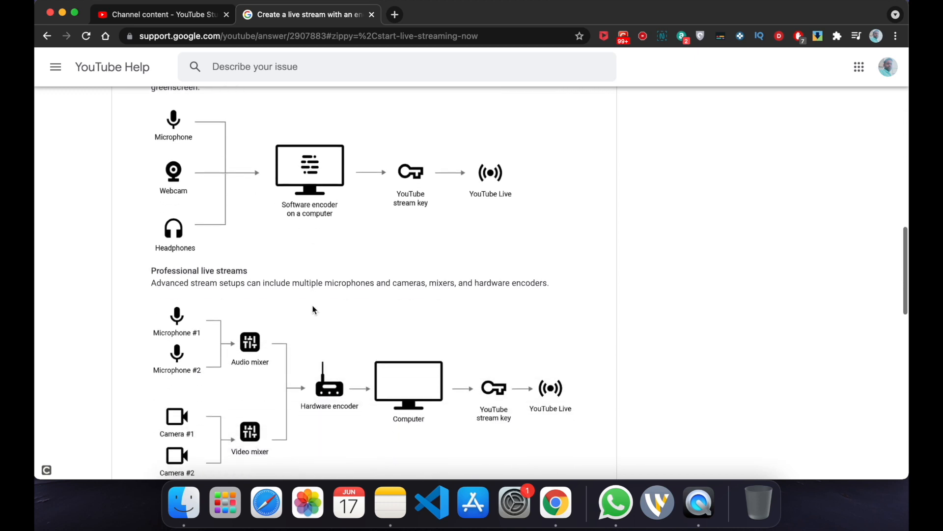
scroll(315, 309, "down", 8)
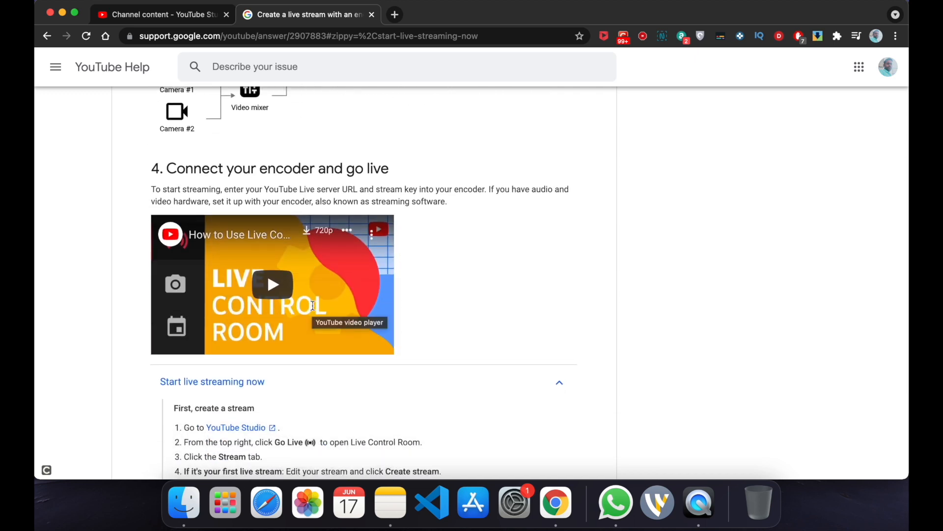
scroll(312, 305, "down", 9)
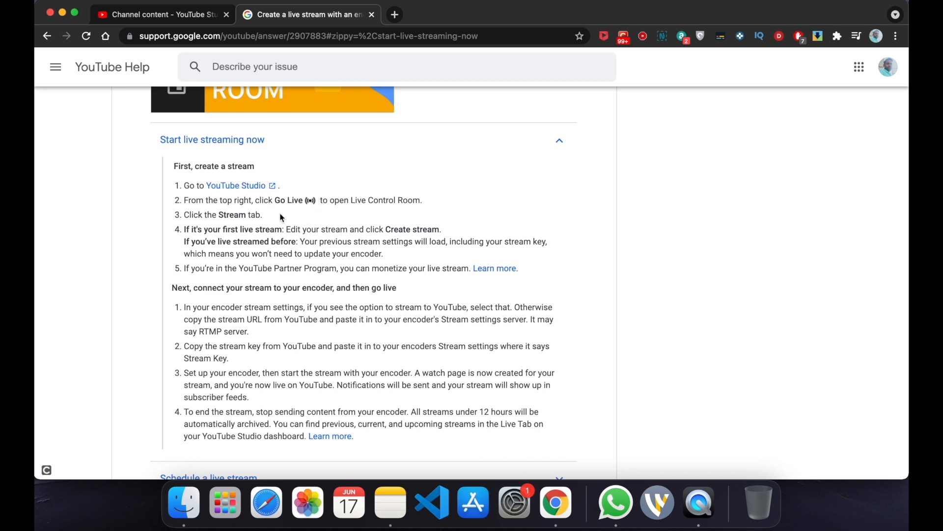
- Switch to YouTube Studio and go live to open the Live Control Room for a new stream
left_click(150, 14)
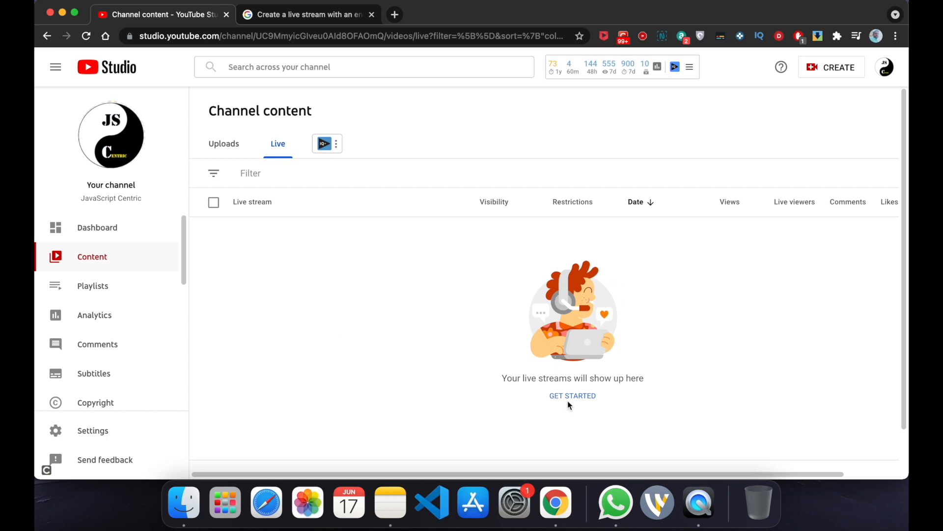
left_click(829, 75)
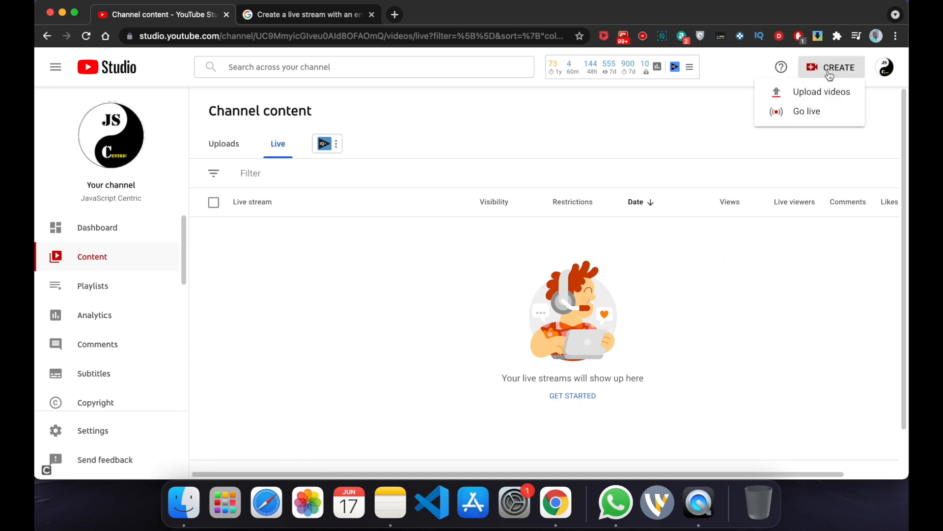
left_click(808, 112)
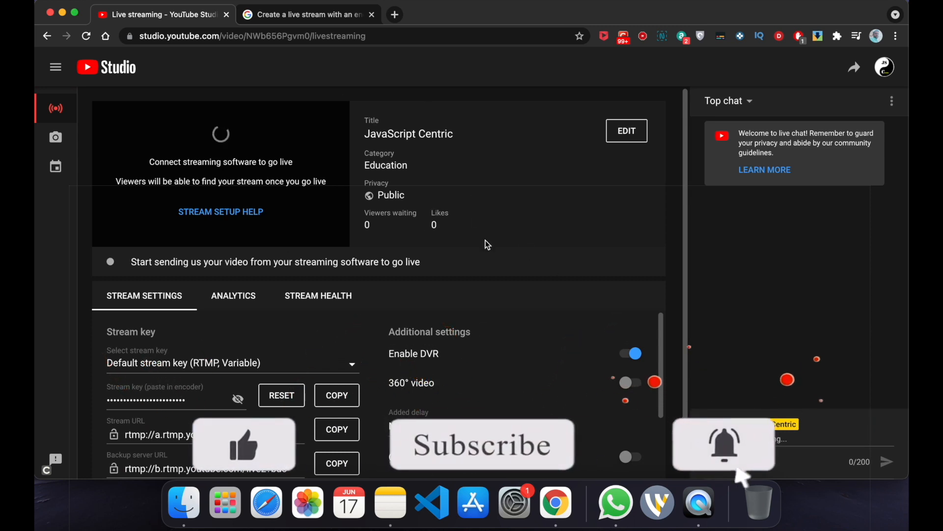
- Review the available stream keys, keep the default RTMP one, and copy the stream key
scroll(473, 304, "down", 2)
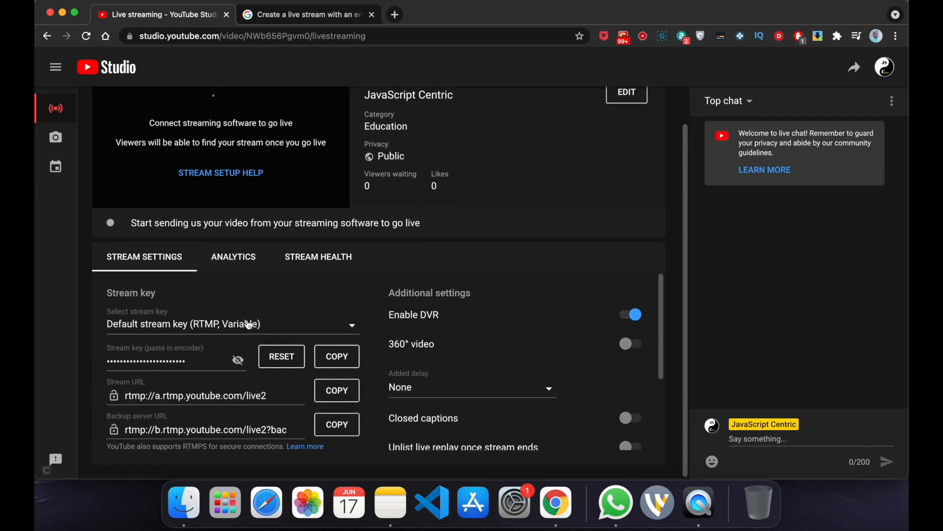
left_click(275, 324)
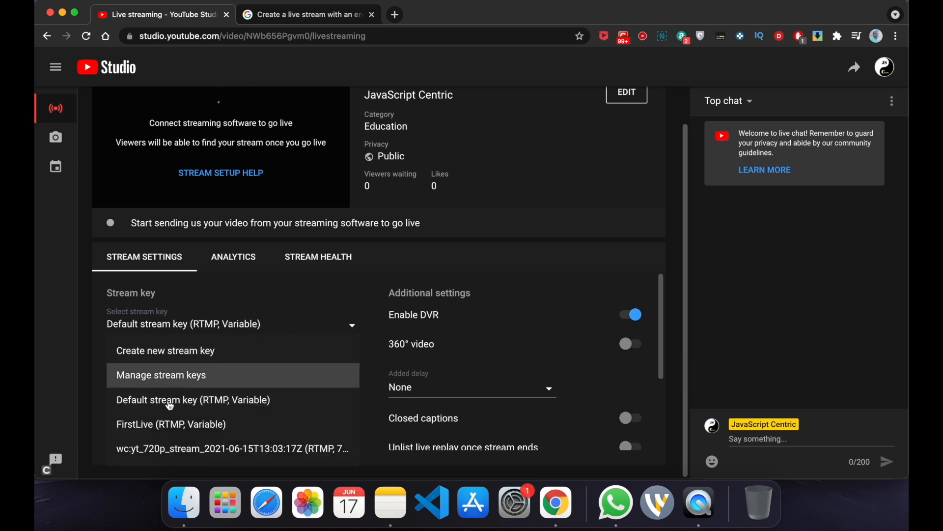
left_click(273, 324)
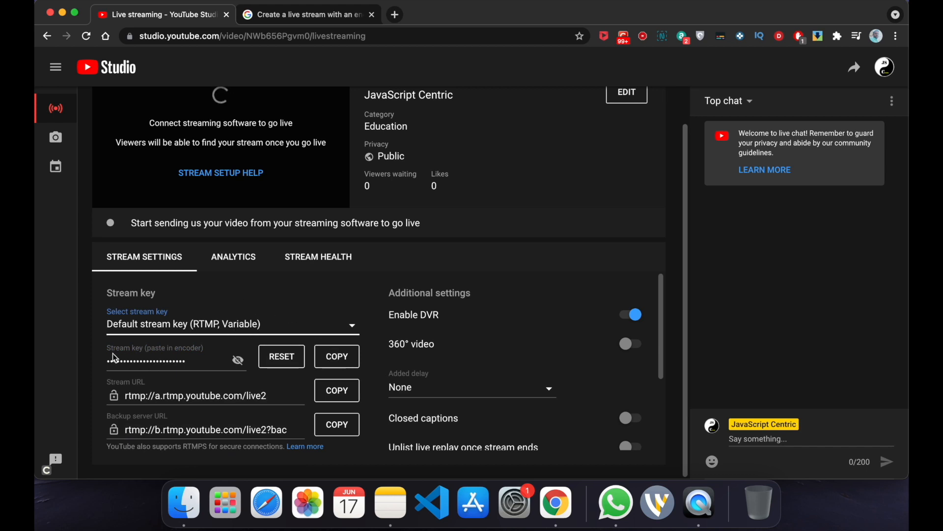
left_click(331, 365)
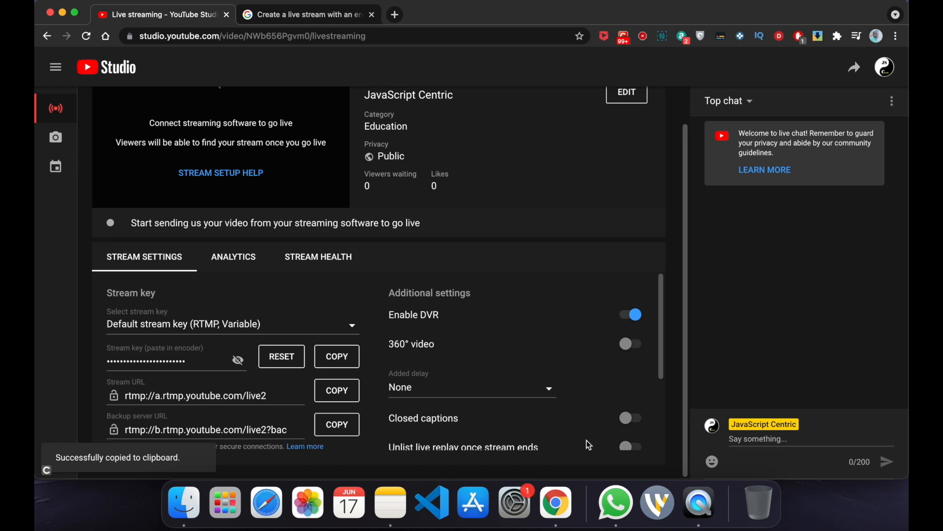
- Switch to Wirecast, enlarge its window, and add an RTMP Server destination in the output settings
left_click(661, 497)
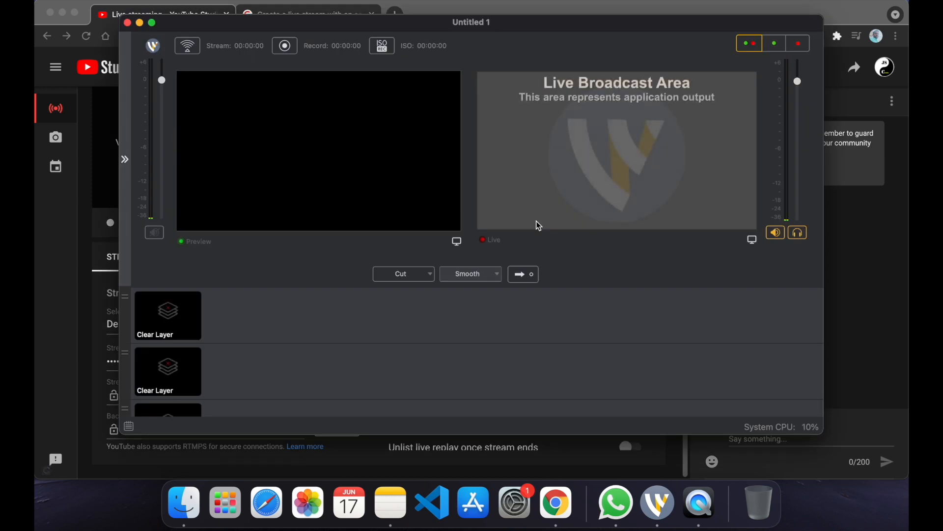
double_click(311, 25)
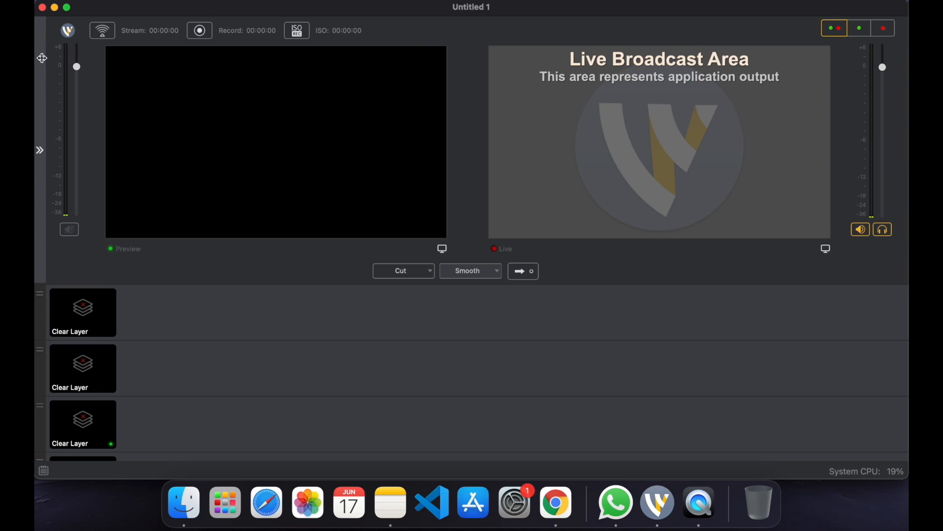
left_click(252, 1)
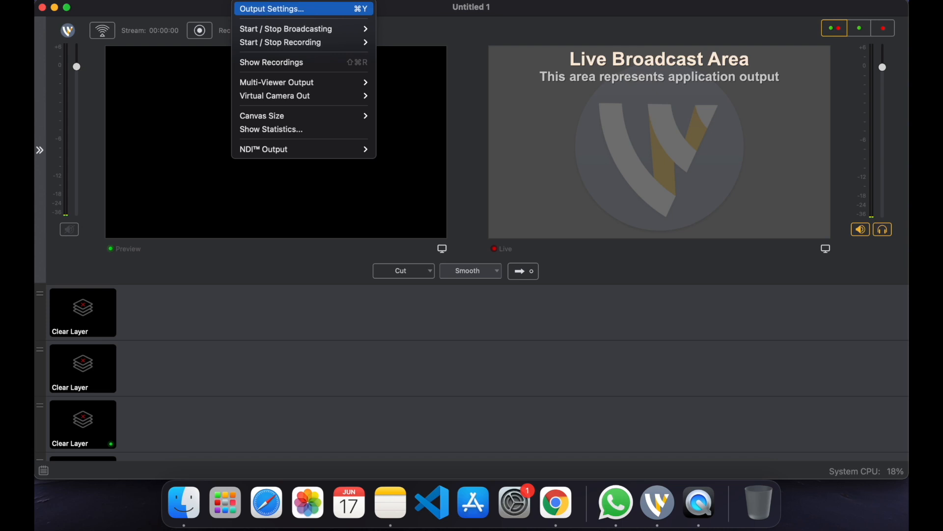
left_click(263, 11)
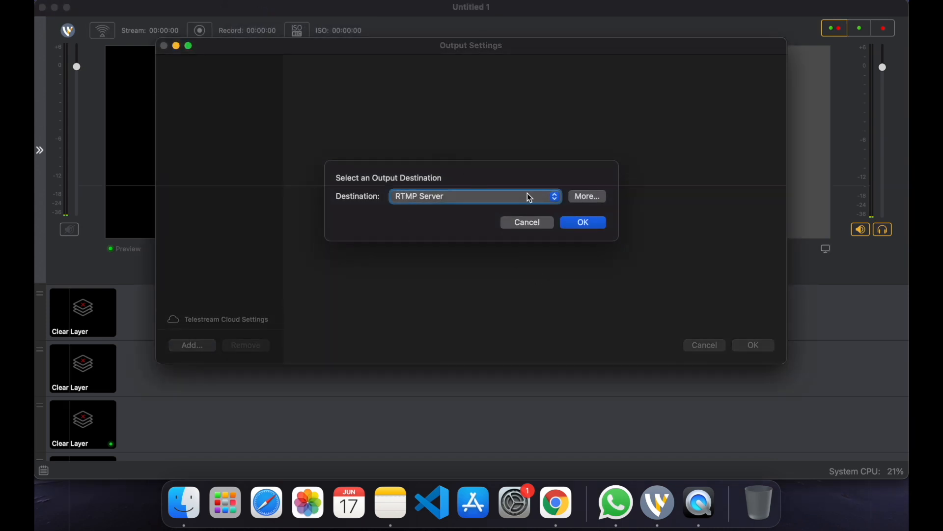
left_click(555, 196)
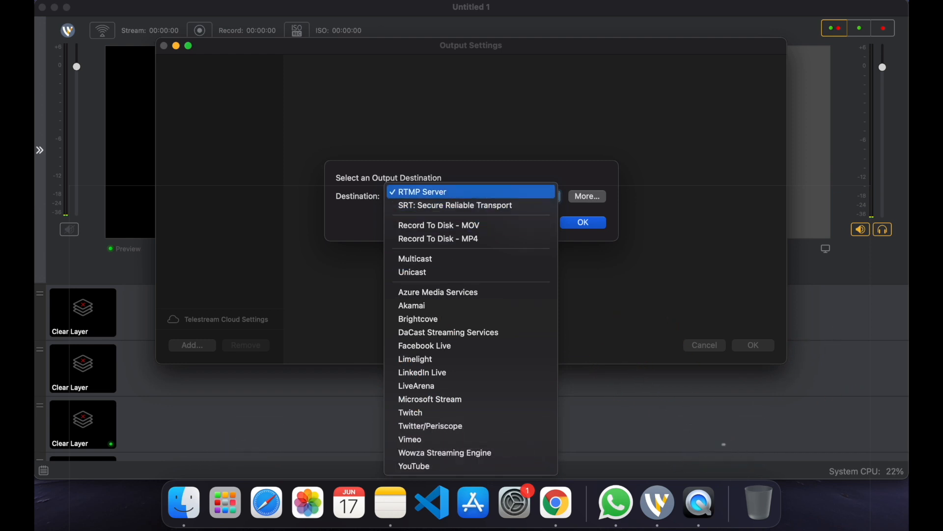
left_click(445, 196)
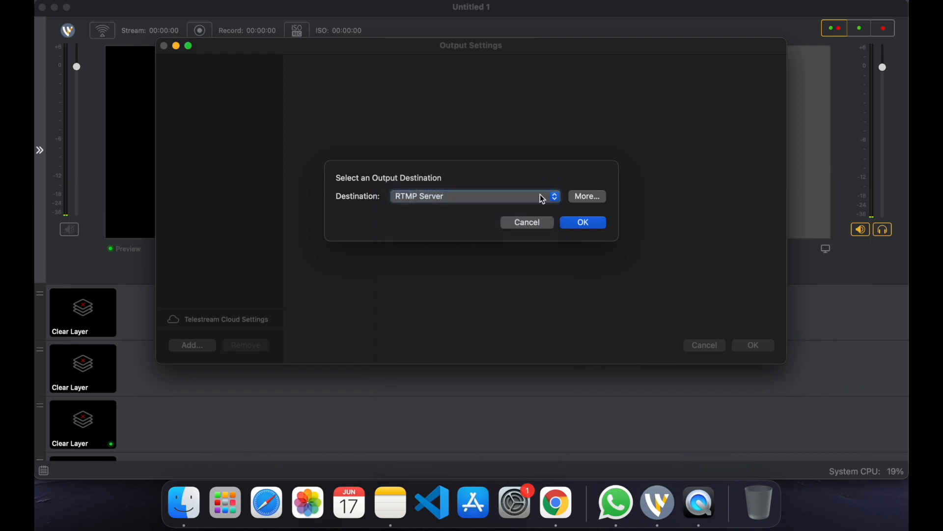
left_click(577, 221)
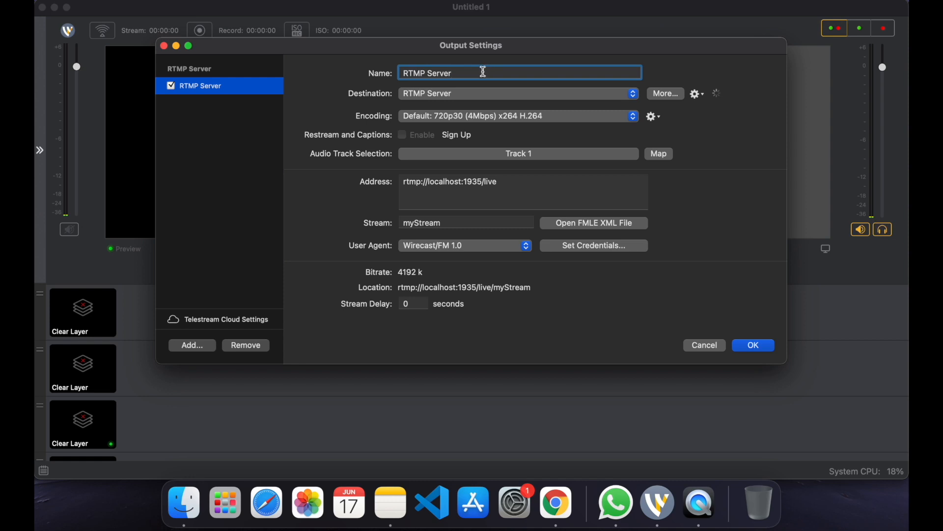
- Replace the RTMP output's default stream name with the copied stream key
left_click_drag(455, 226, 380, 213)
key("super+v")
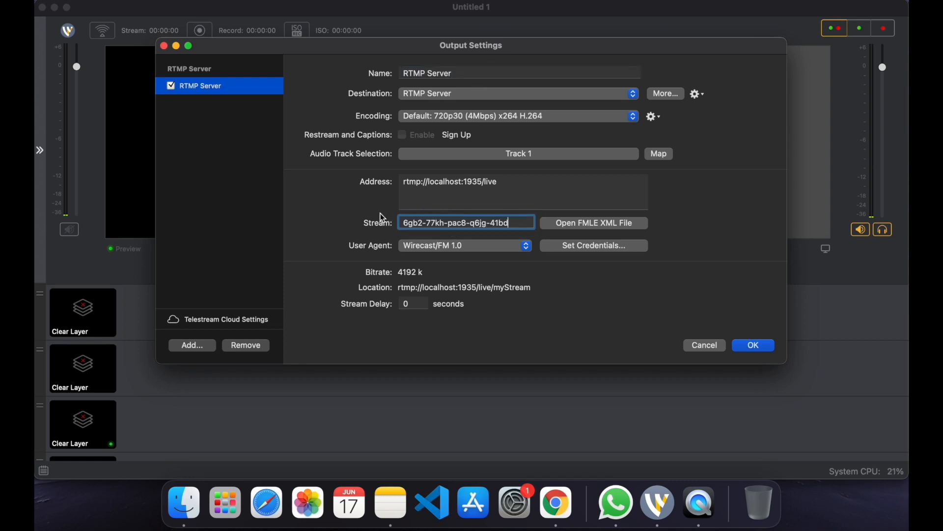
- Copy the stream URL from YouTube Studio and set the RTMP output's address to rtmp://a.rtmp.youtube.com/live2
left_click(542, 183)
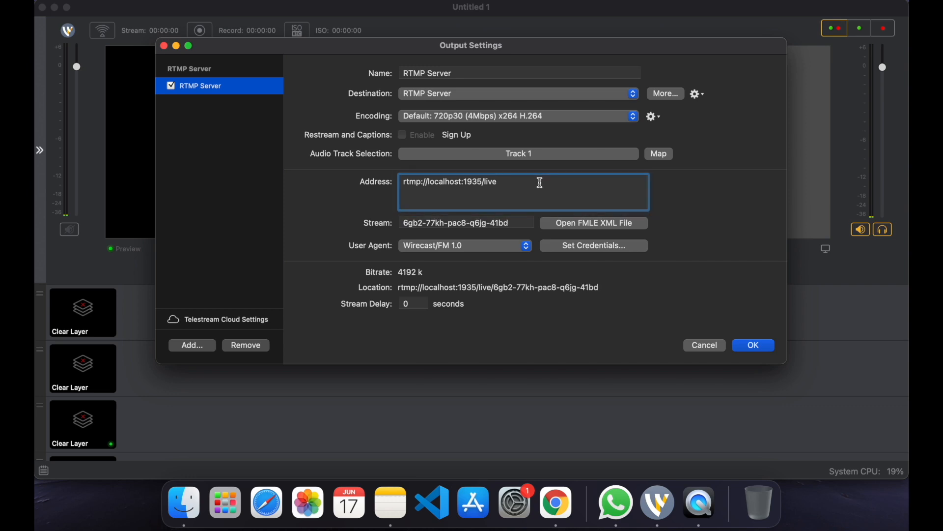
left_click(556, 496)
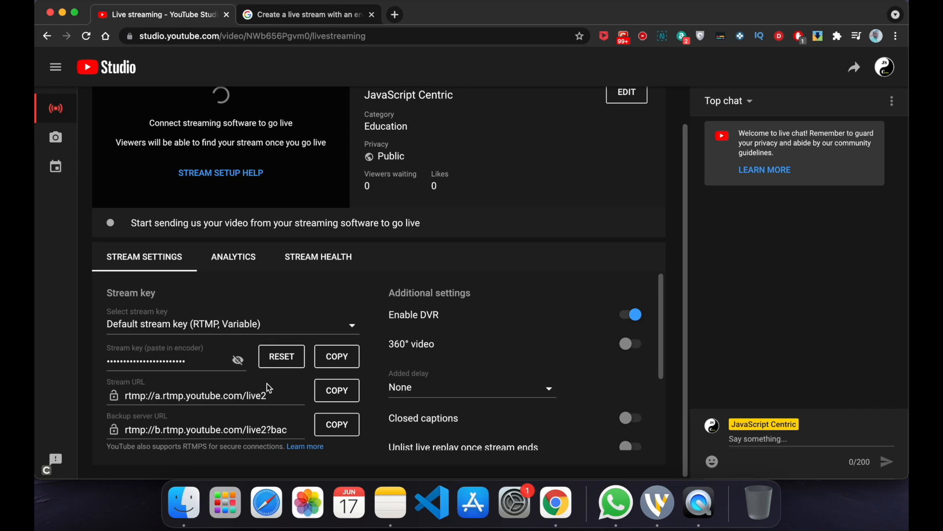
left_click(345, 396)
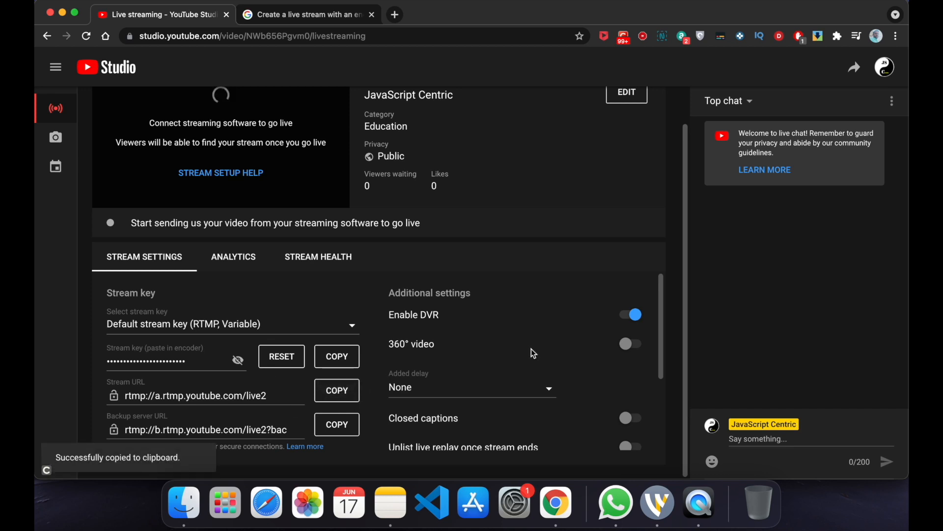
left_click(661, 484)
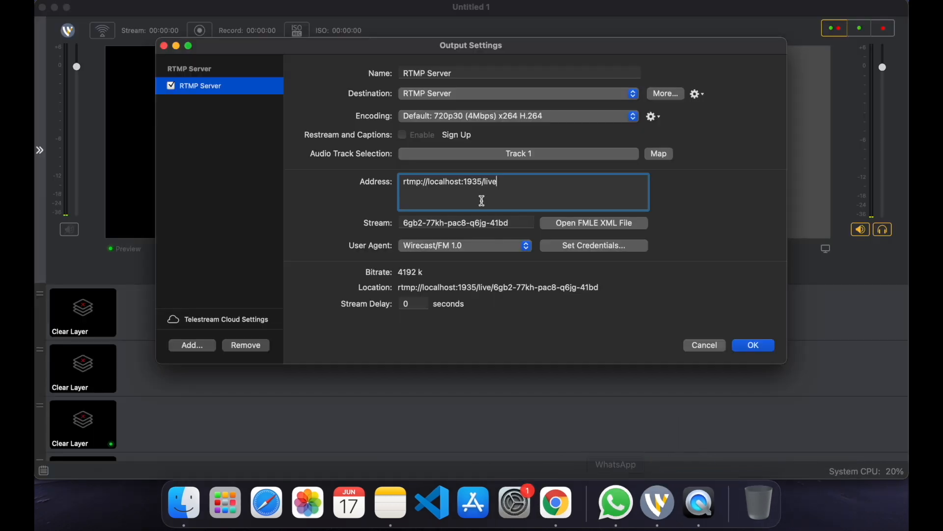
left_click_drag(505, 190, 399, 169)
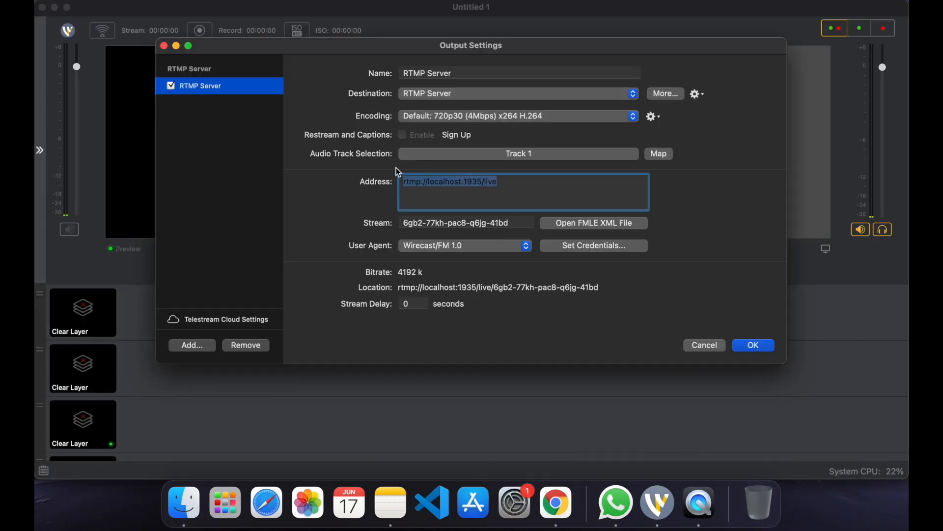
key("super+v")
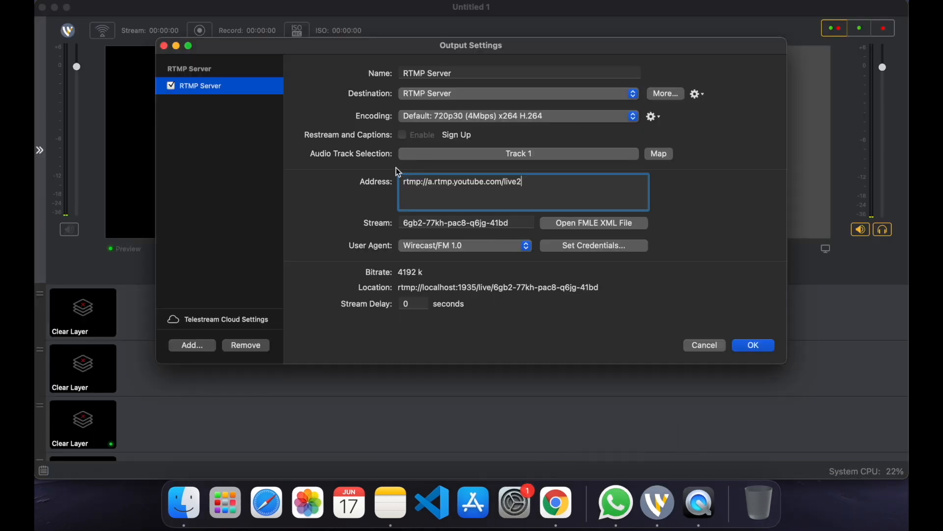
- Review the encoding presets, keep Default: 720p30 (4Mbps) x264 H.264, and save the output settings
left_click(478, 73)
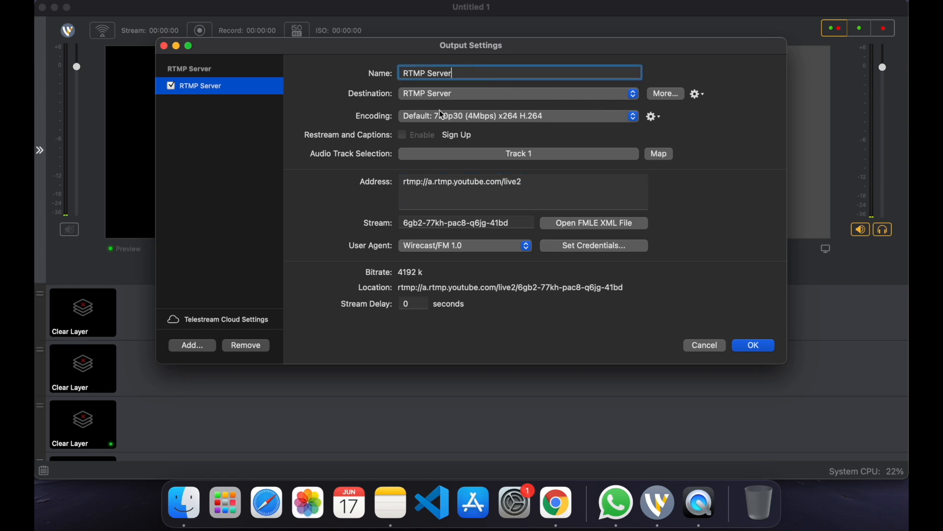
left_click(634, 119)
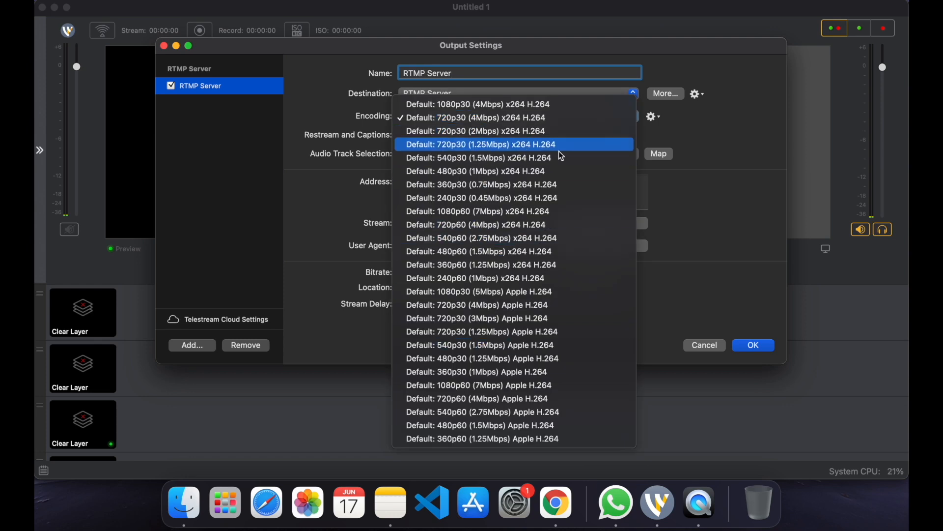
left_click(706, 218)
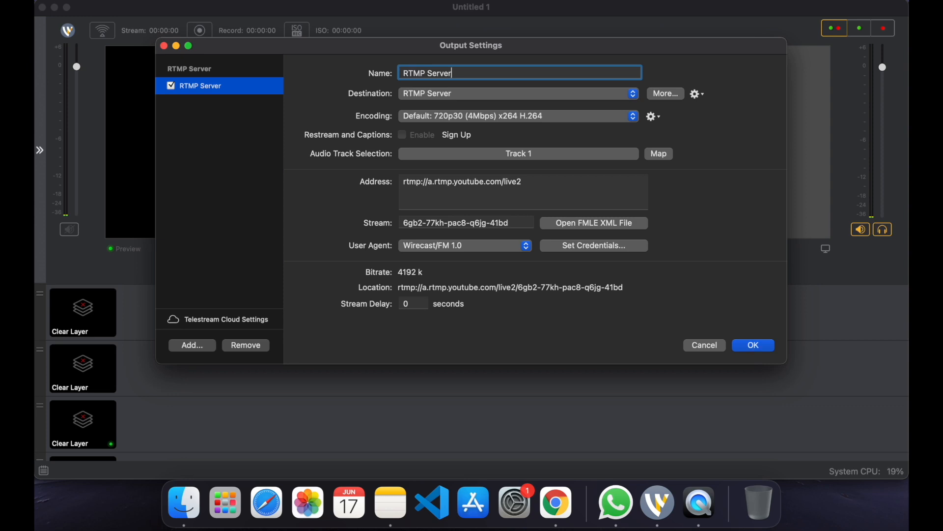
left_click(755, 346)
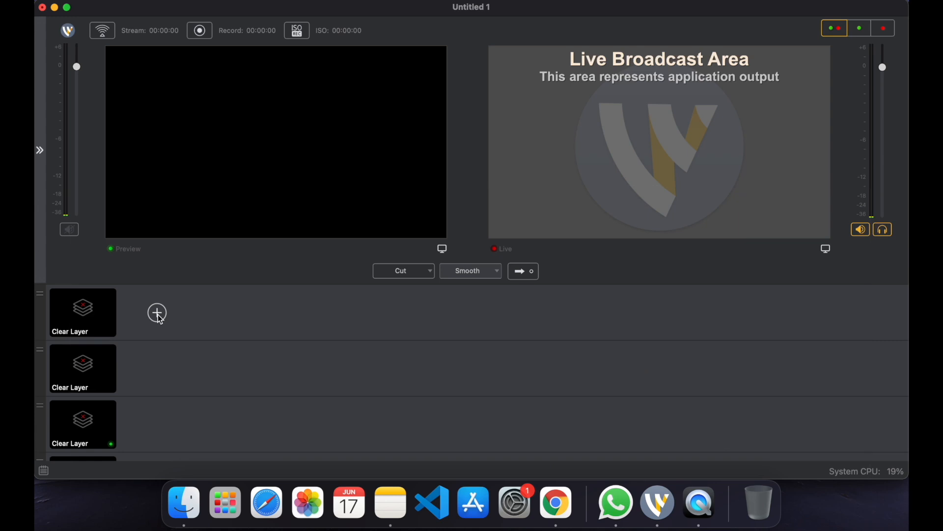
- Add a Screen Capture source to Main Layer 1
left_click(158, 314)
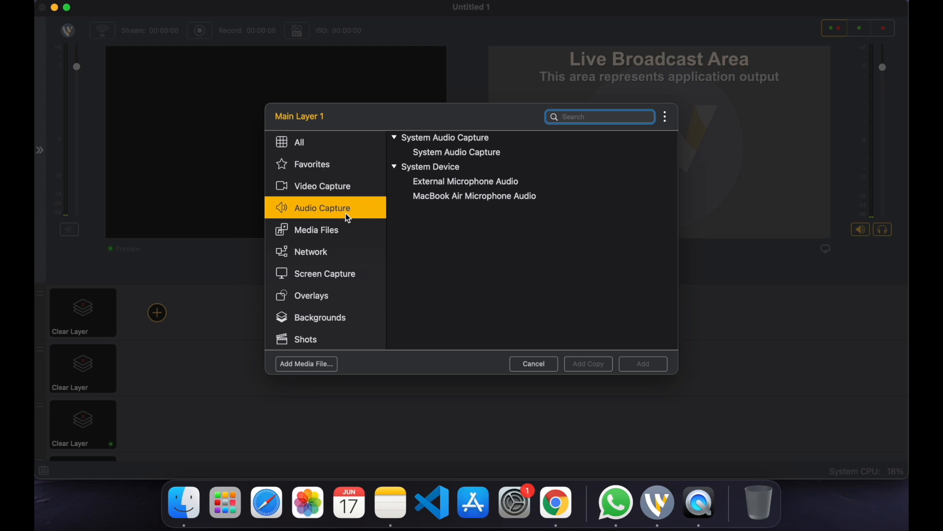
left_click(324, 190)
left_click(330, 234)
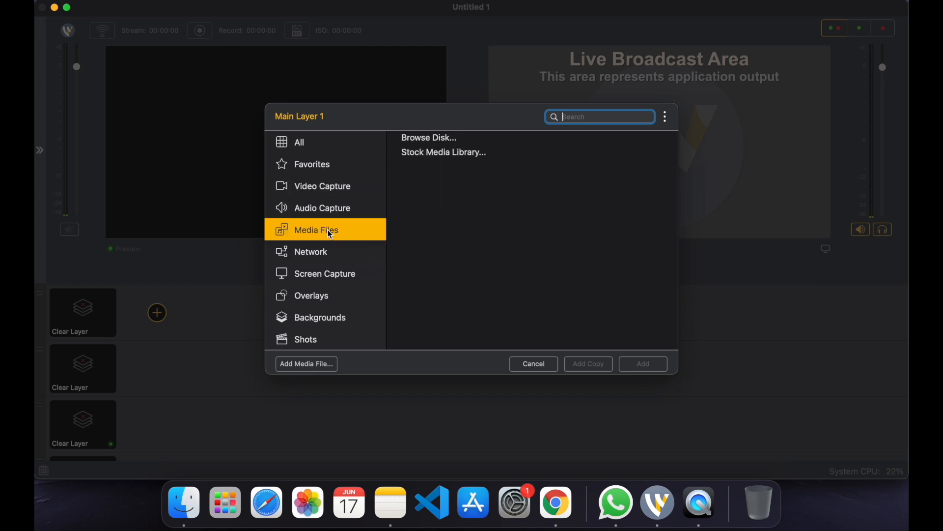
left_click(332, 282)
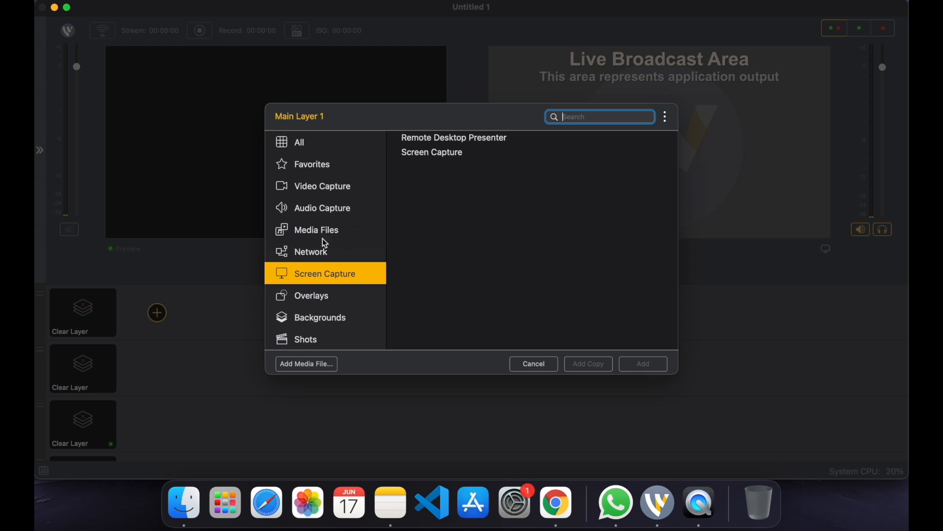
left_click(453, 153)
left_click(644, 365)
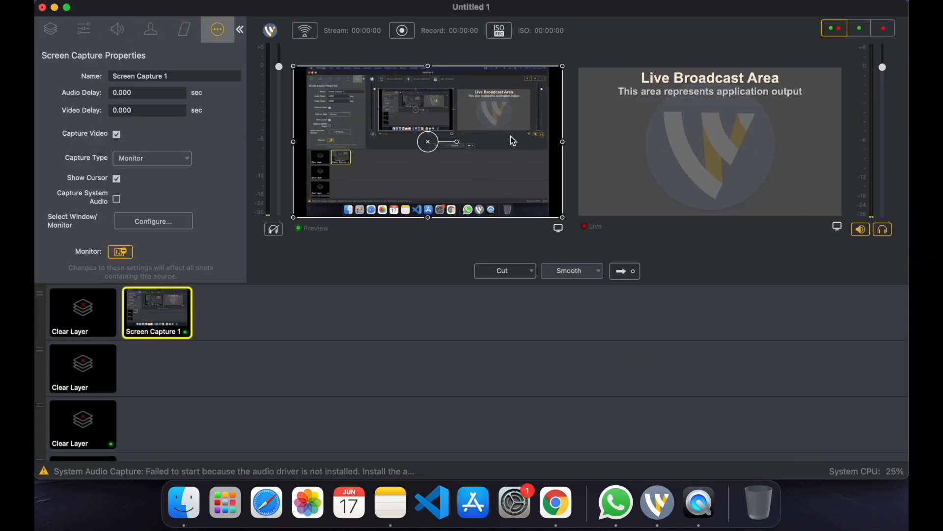
- Add External Microphone Audio as an audio capture source on Main Layer 2
mouse_move(130, 376)
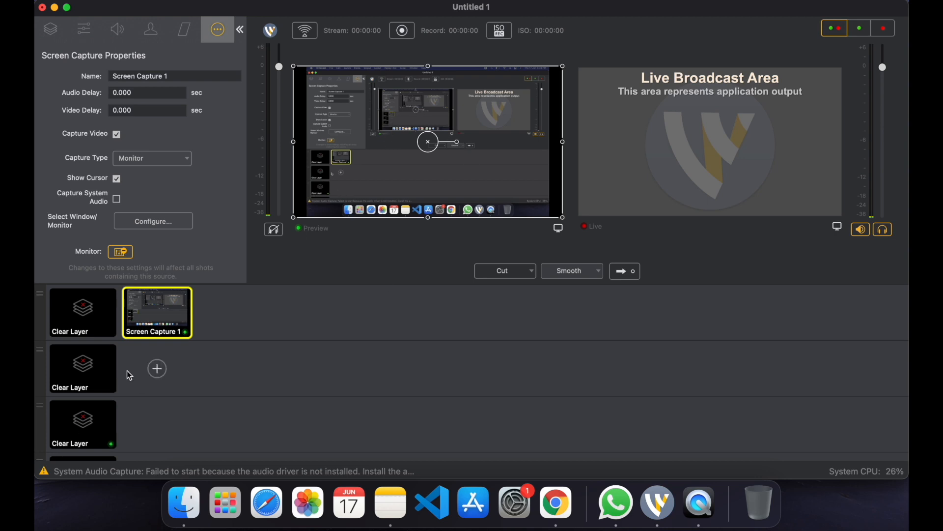
left_click(158, 369)
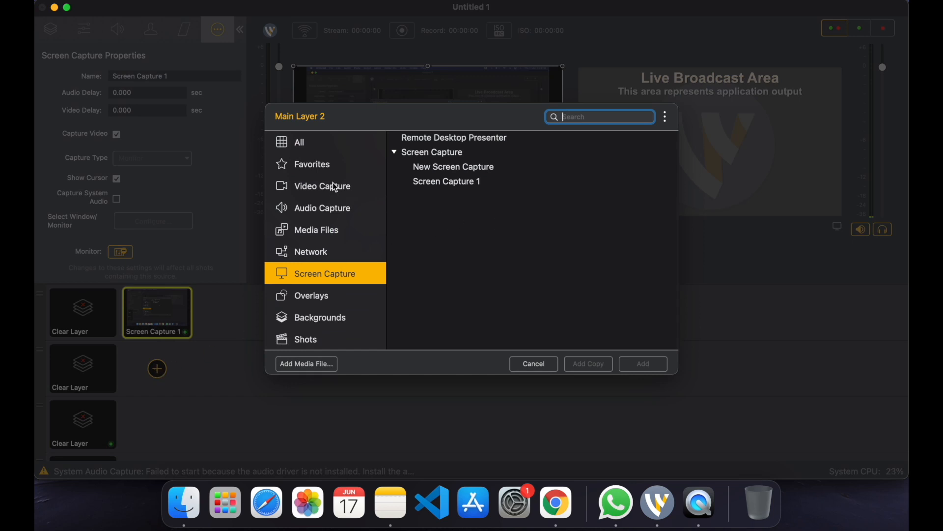
left_click(338, 212)
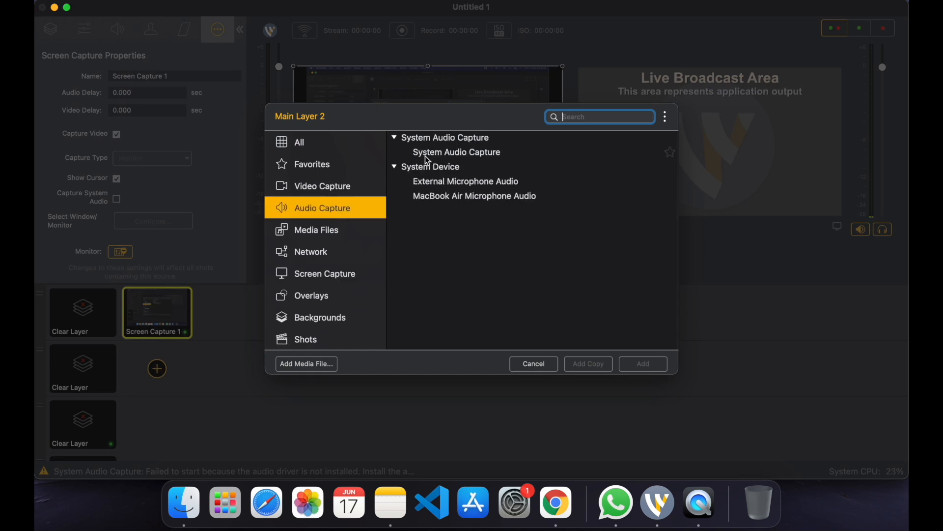
left_click(450, 186)
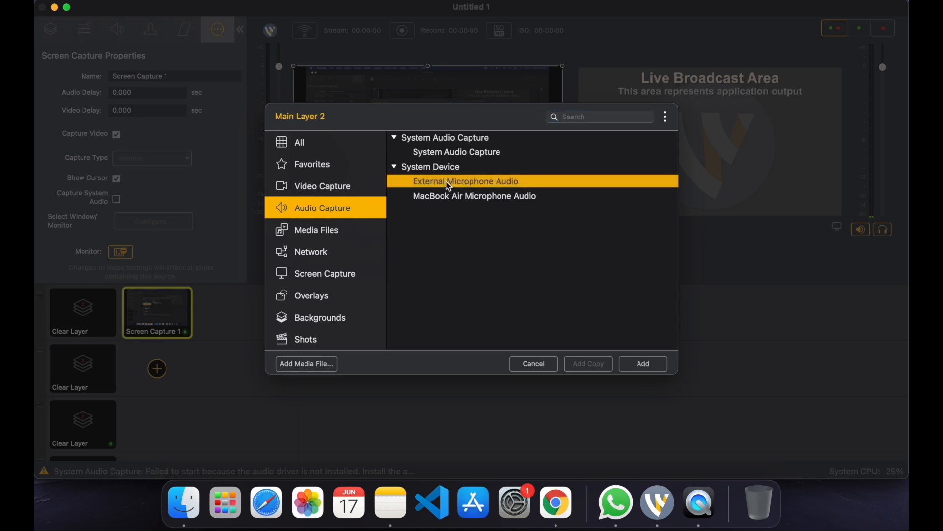
left_click(644, 364)
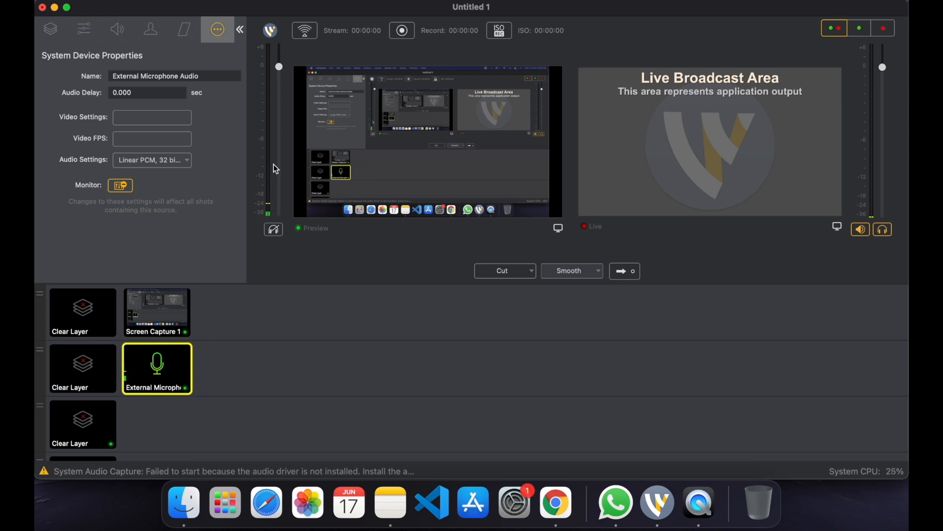
- Add FaceTime HD Camera Video as a video capture source on Main Layer 3
left_click(158, 430)
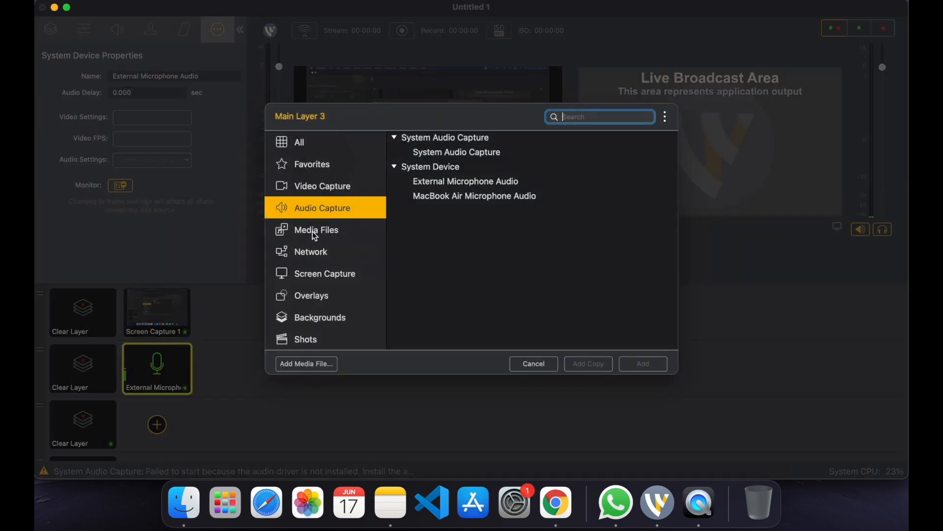
left_click(324, 193)
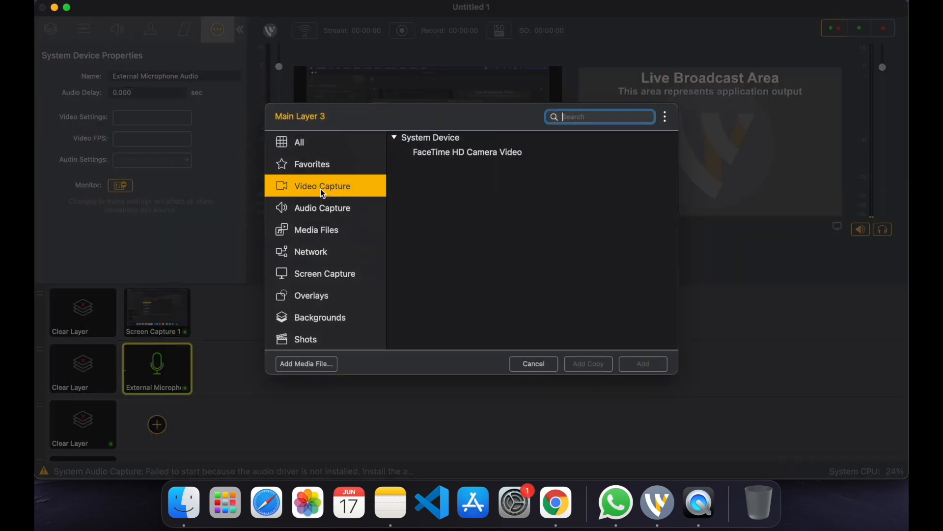
left_click(459, 155)
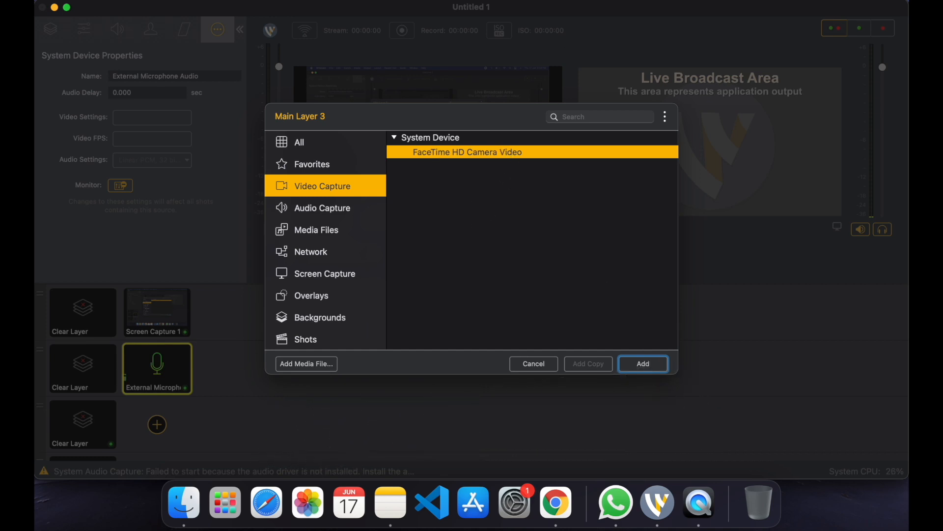
left_click(647, 364)
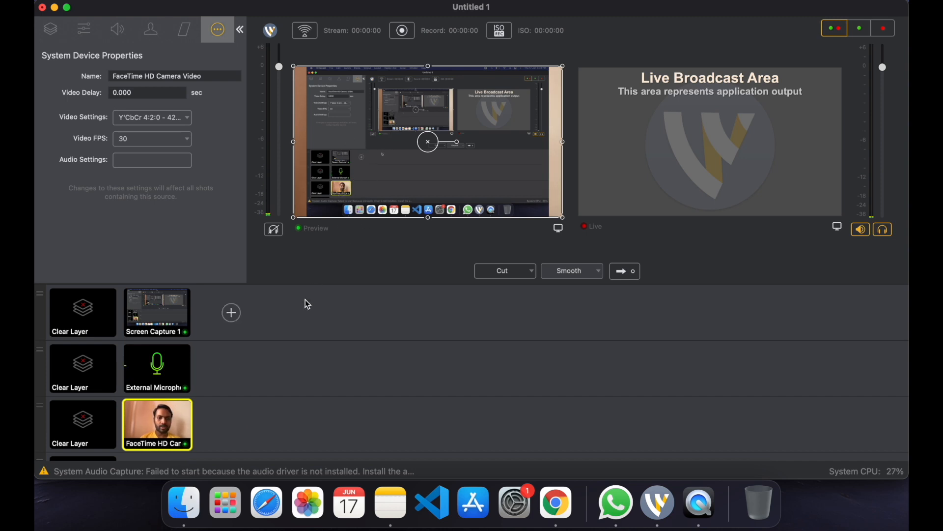
- Start streaming and send the preview to the live output, with headphone monitoring switched to the preview audio
left_click(305, 33)
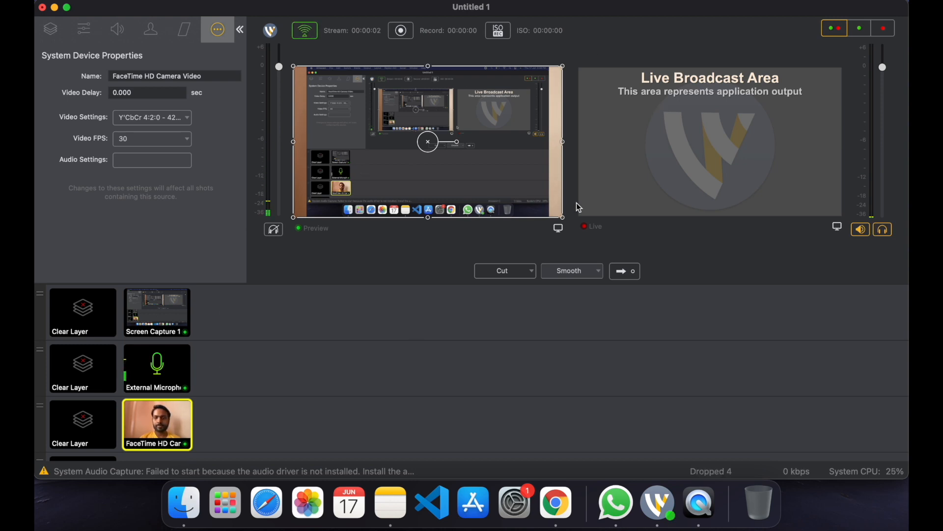
left_click(624, 271)
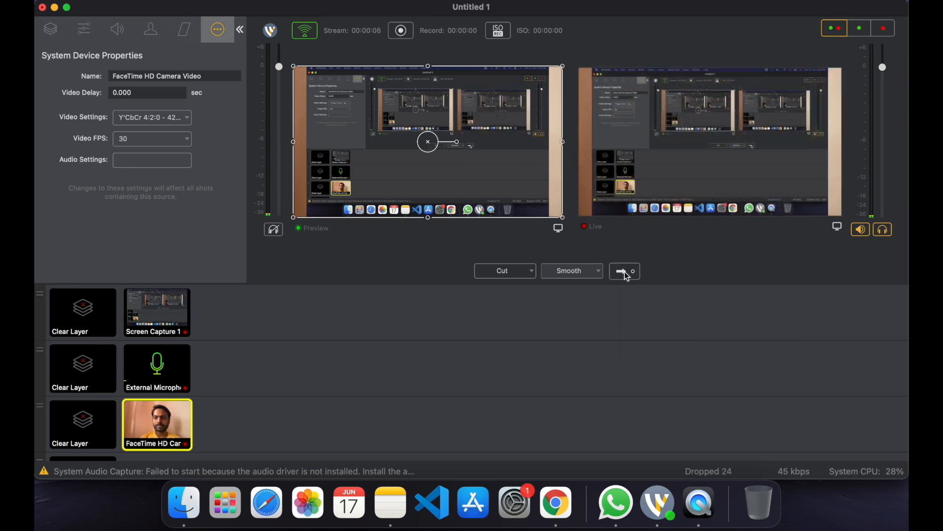
left_click(273, 231)
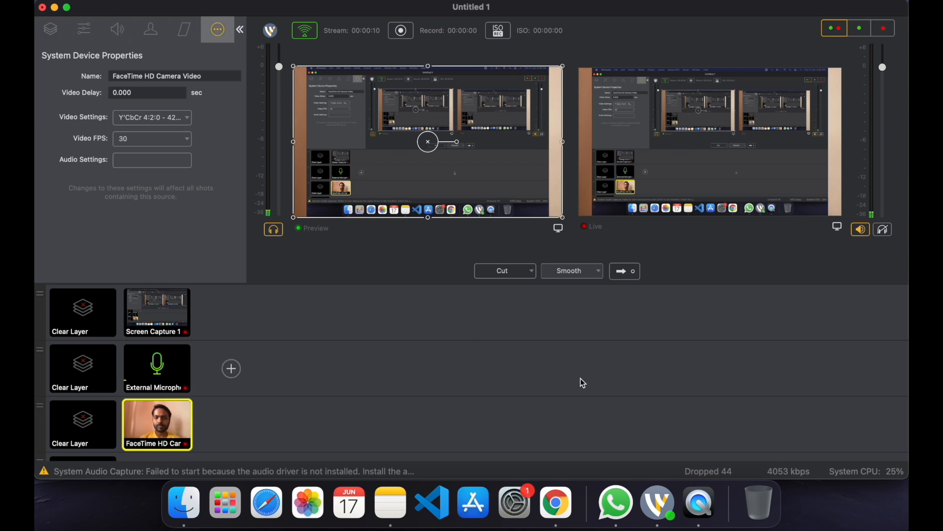
- Switch to YouTube Studio in Chrome and check the incoming live video and the stream settings
left_click(568, 499)
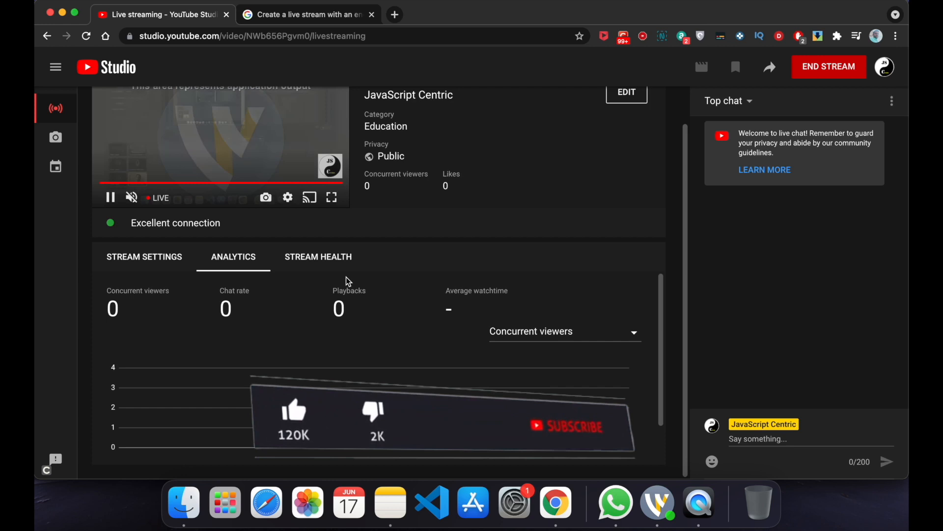
scroll(348, 281, "up", 2)
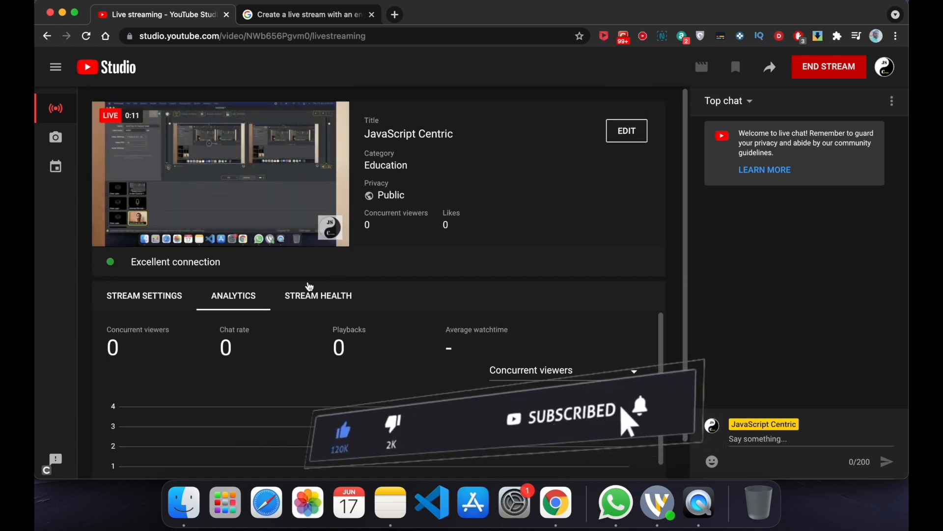
left_click(141, 297)
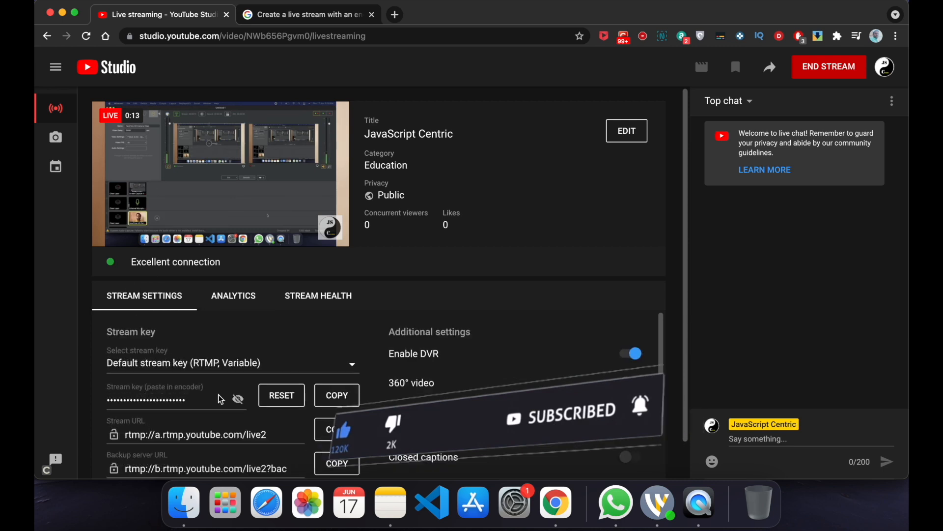
scroll(305, 332, "down", 3)
scroll(304, 332, "up", 3)
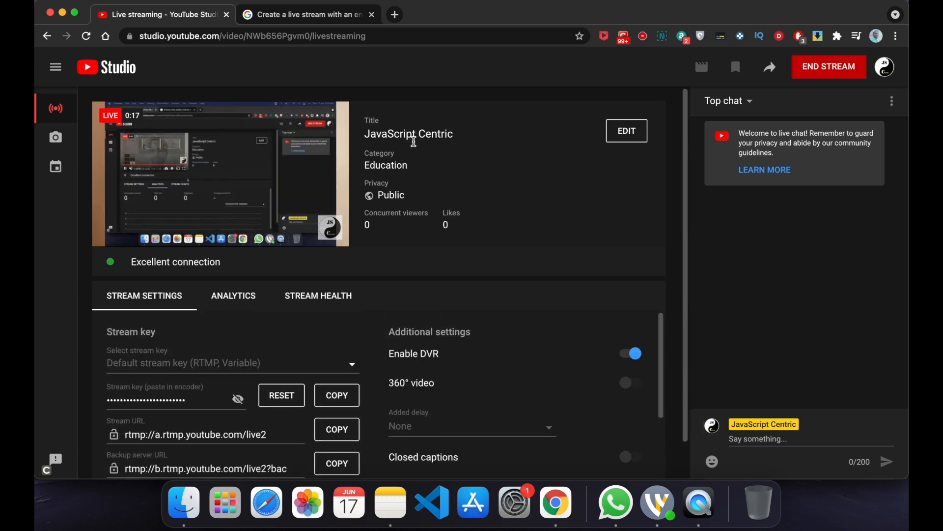
- Open the live stream's edit settings and examine its Private, Unlisted and Public visibility options without applying a change
left_click(629, 130)
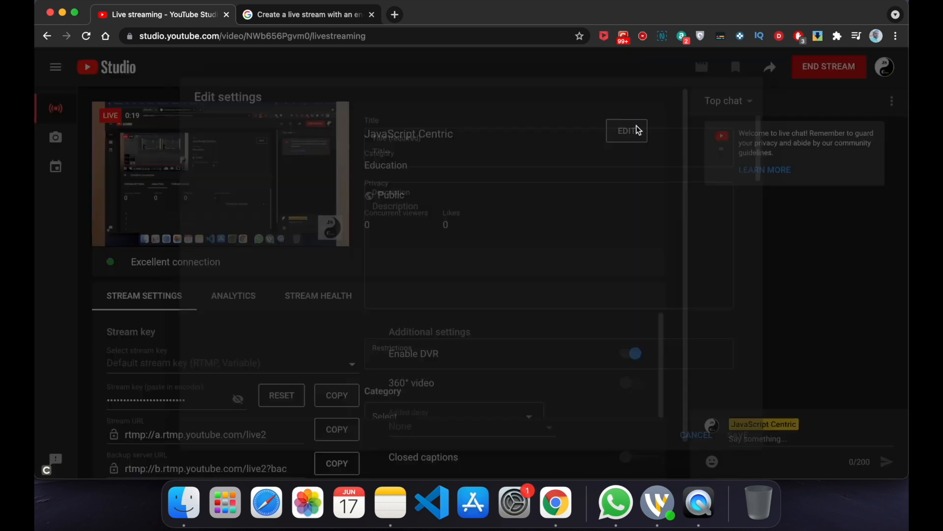
scroll(480, 322, "down", 3)
left_click(484, 320)
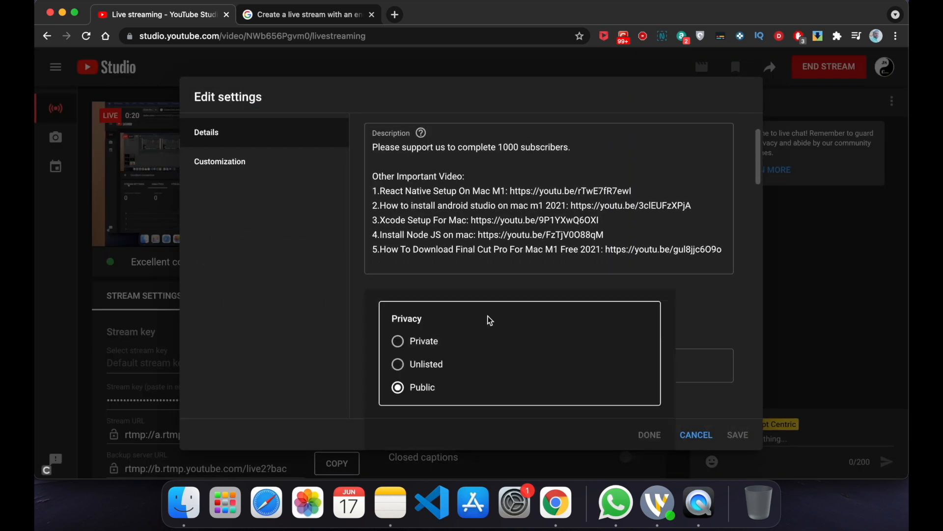
left_click(433, 348)
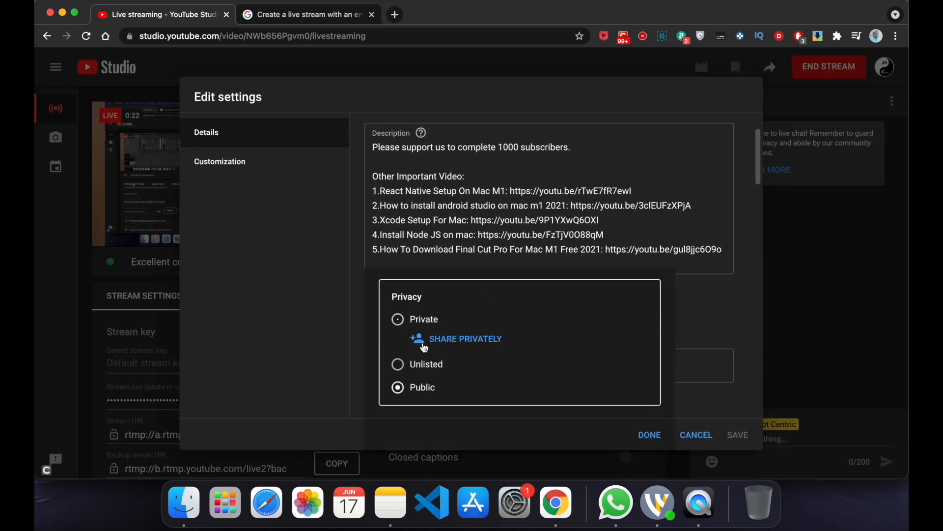
left_click(715, 298)
- Review the stream's category, thumbnail and playlist options, leaving every playlist unselected
scroll(645, 326, "down", 2)
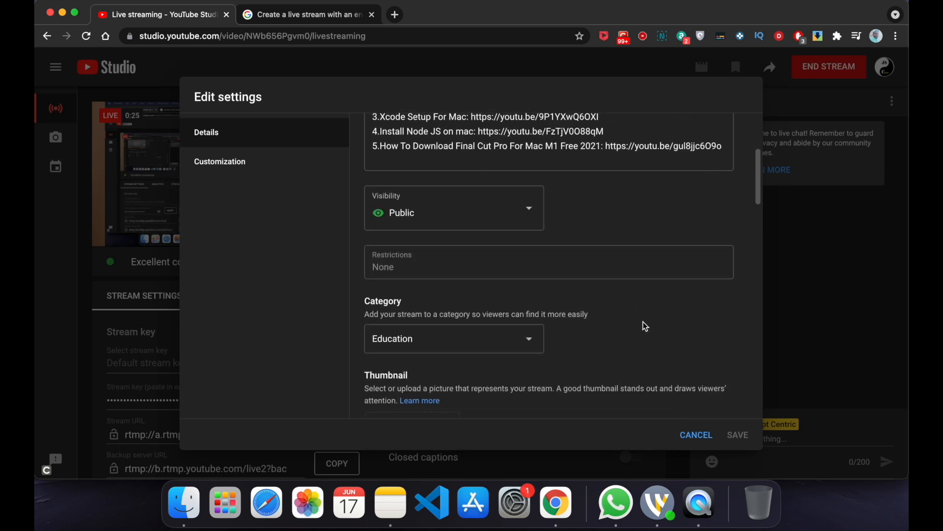
scroll(645, 326, "down", 5)
scroll(646, 326, "up", 8)
scroll(645, 326, "down", 4)
scroll(646, 326, "down", 2)
scroll(558, 295, "down", 2)
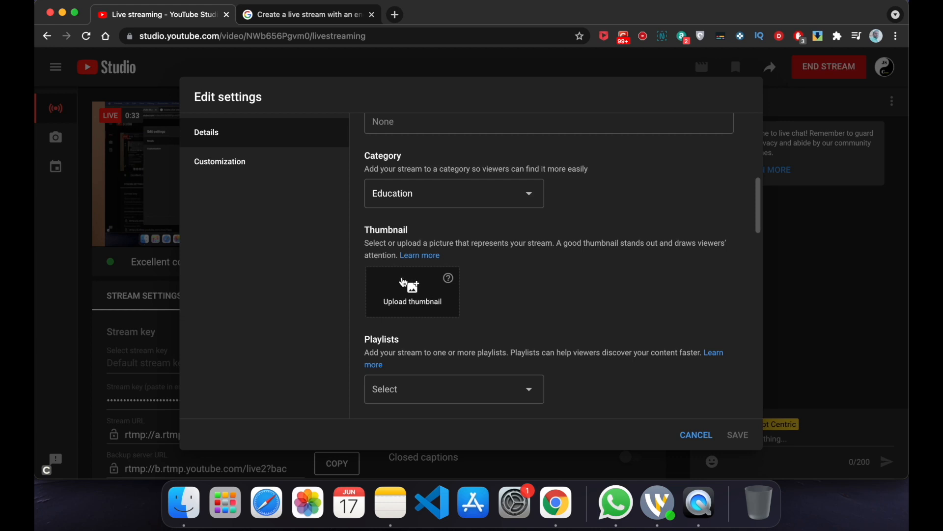
scroll(414, 300, "down", 2)
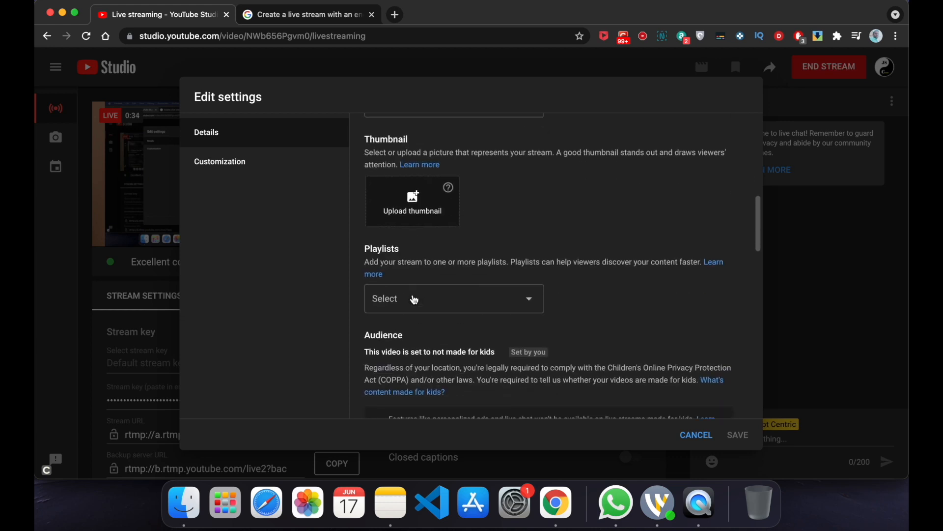
left_click(415, 298)
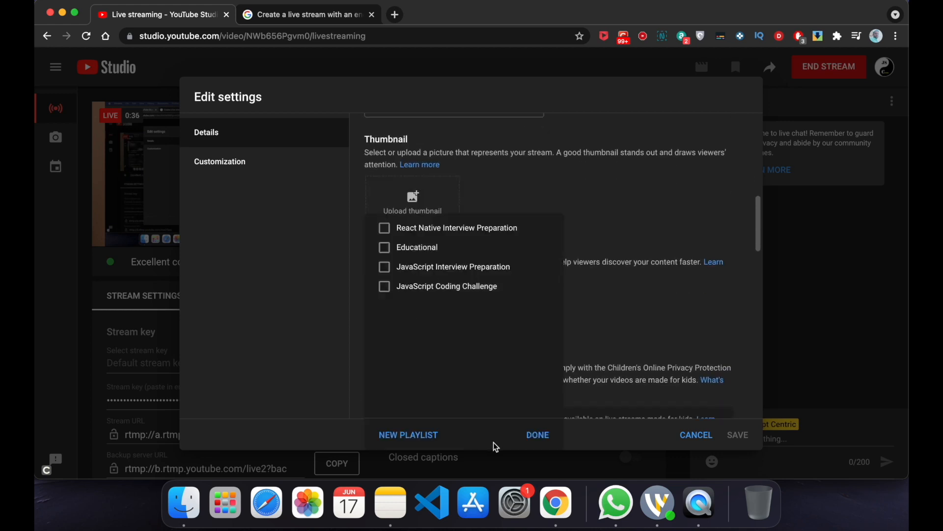
left_click(540, 435)
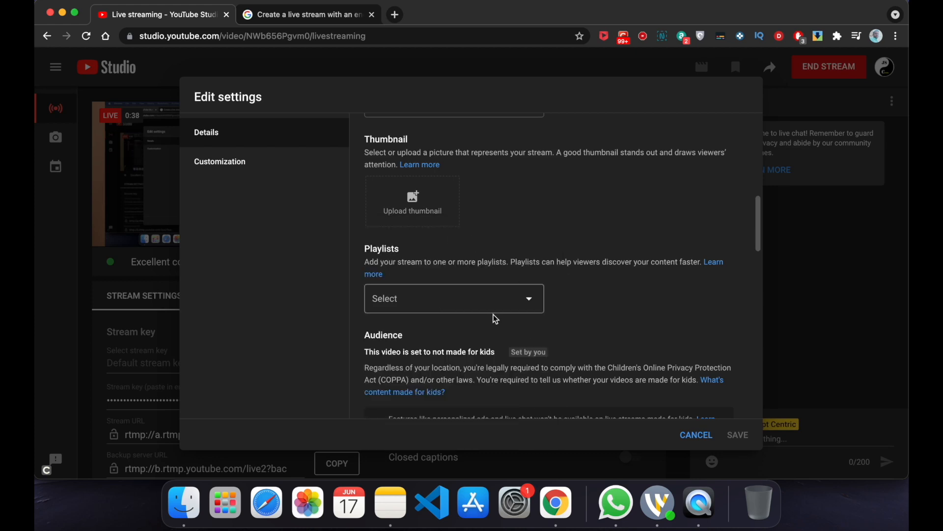
- Set the stream's recording date to Jun 17, 2021 and save the edited settings
scroll(585, 323, "down", 5)
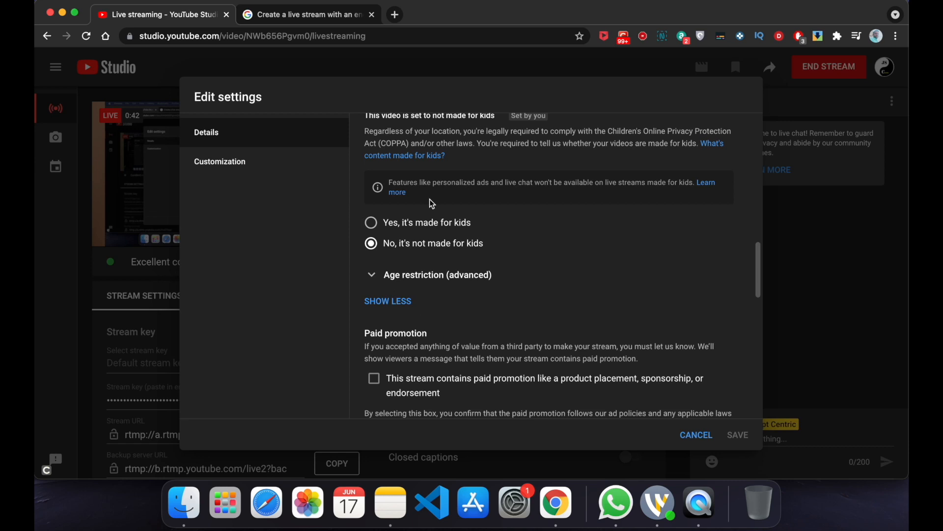
scroll(485, 343, "down", 5)
scroll(485, 343, "down", 3)
scroll(485, 343, "down", 3)
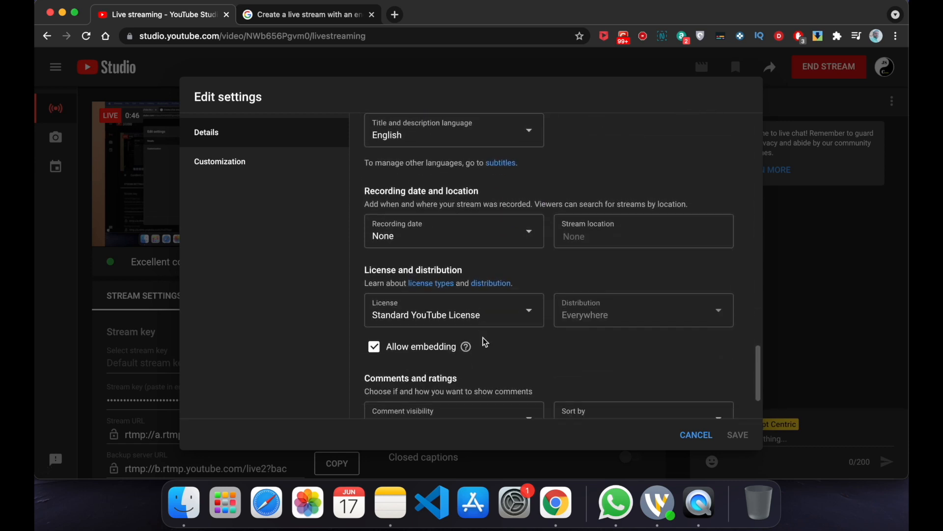
scroll(484, 343, "down", 2)
left_click(462, 173)
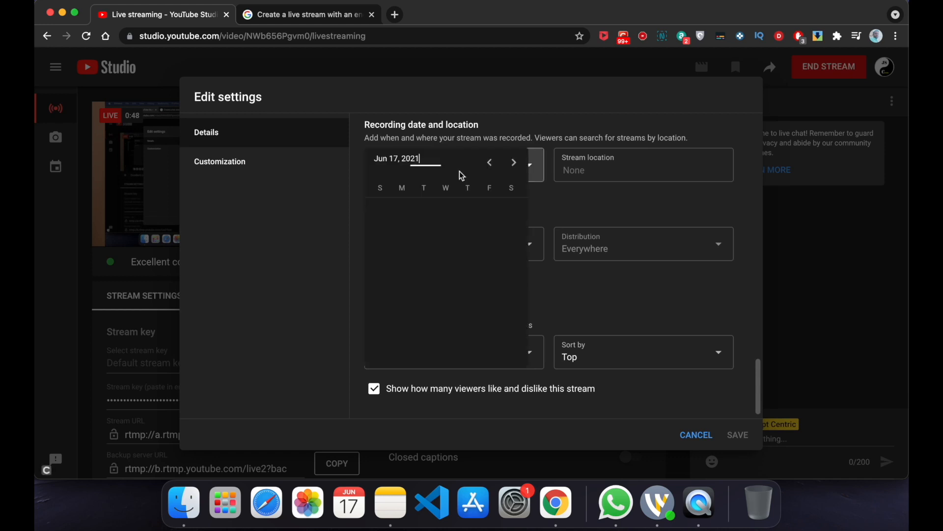
left_click(467, 317)
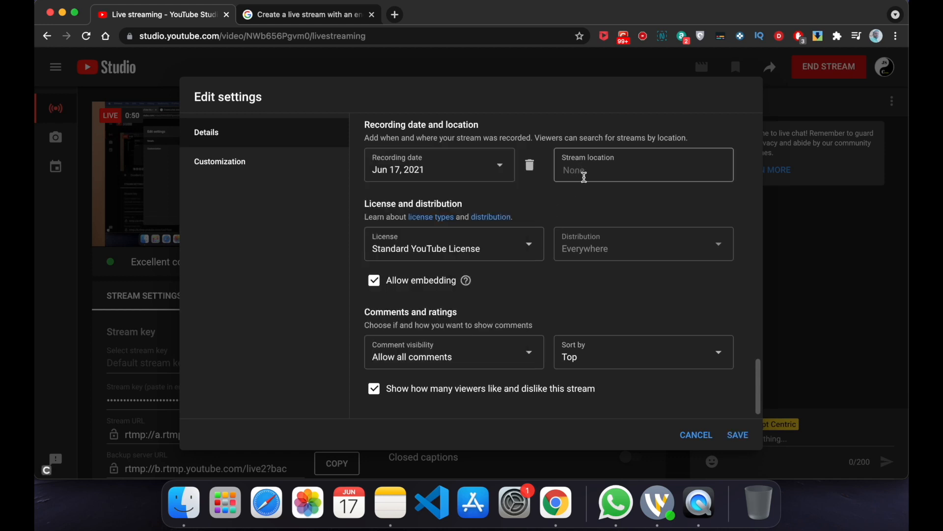
scroll(475, 291, "down", 1)
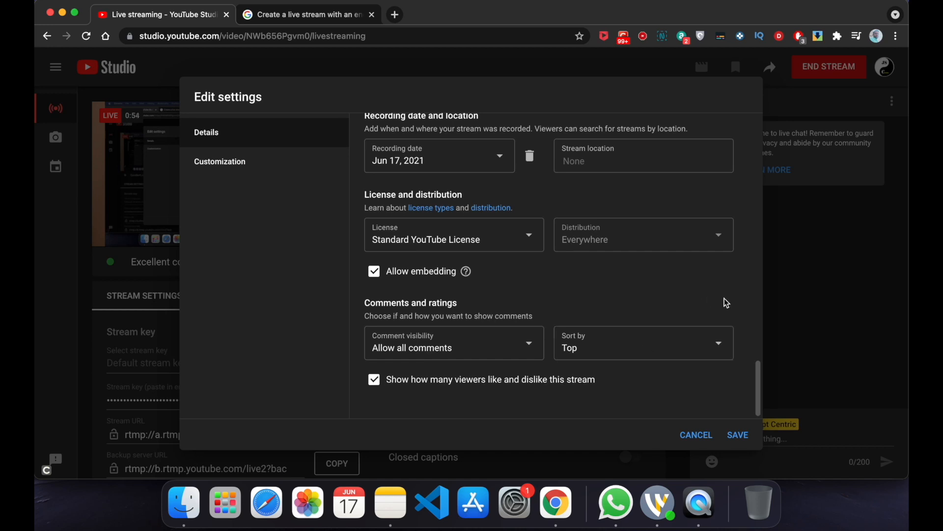
left_click(740, 436)
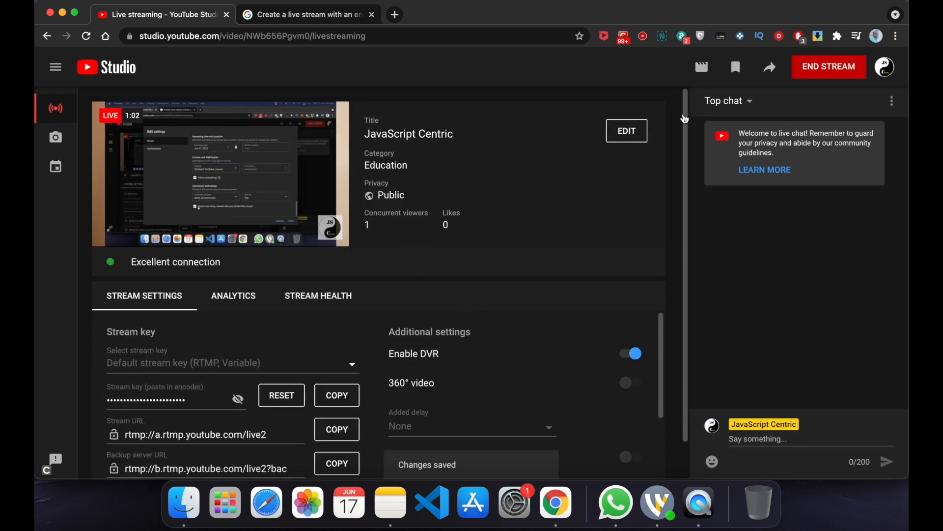
mouse_move(272, 201)
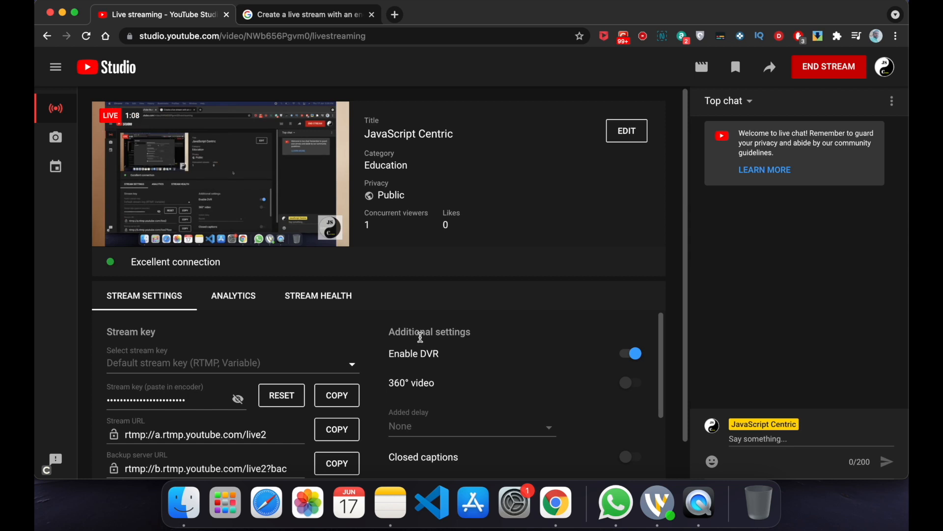
- Examine the live stream's additional settings, health messages and analytics, keeping Concurrent viewers as the charted metric
scroll(420, 337, "down", 3)
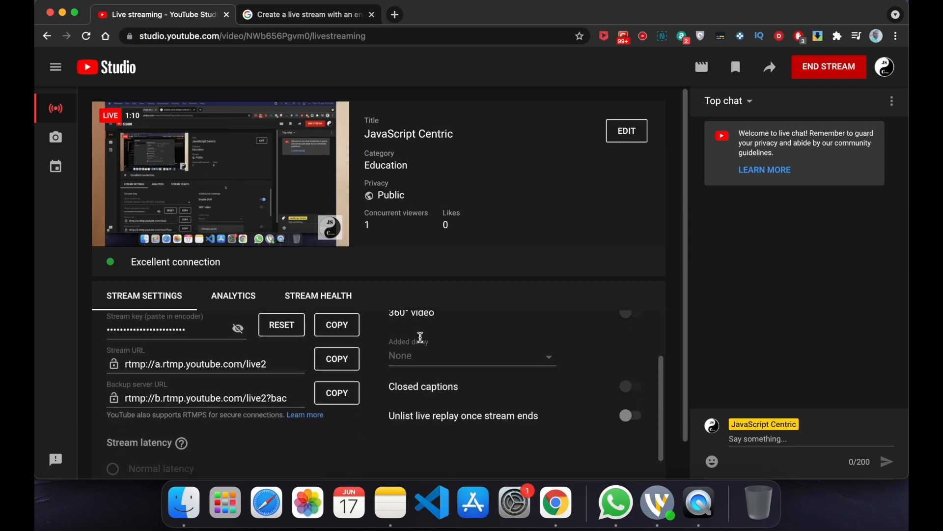
left_click(325, 298)
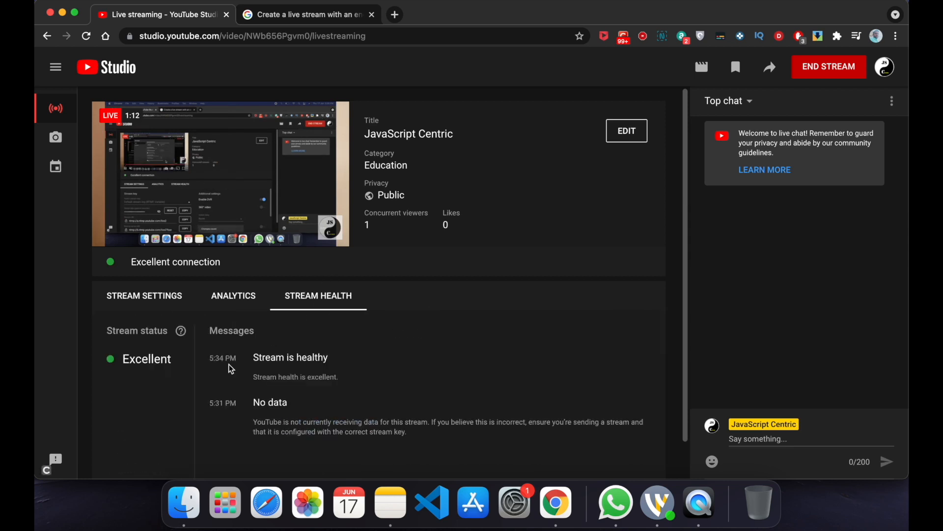
left_click(235, 296)
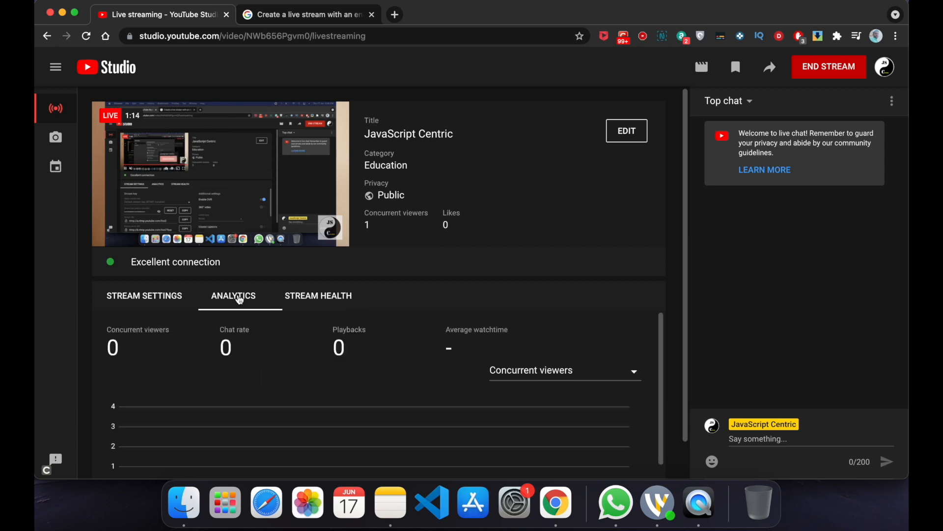
scroll(373, 403, "up", 1)
left_click(596, 373)
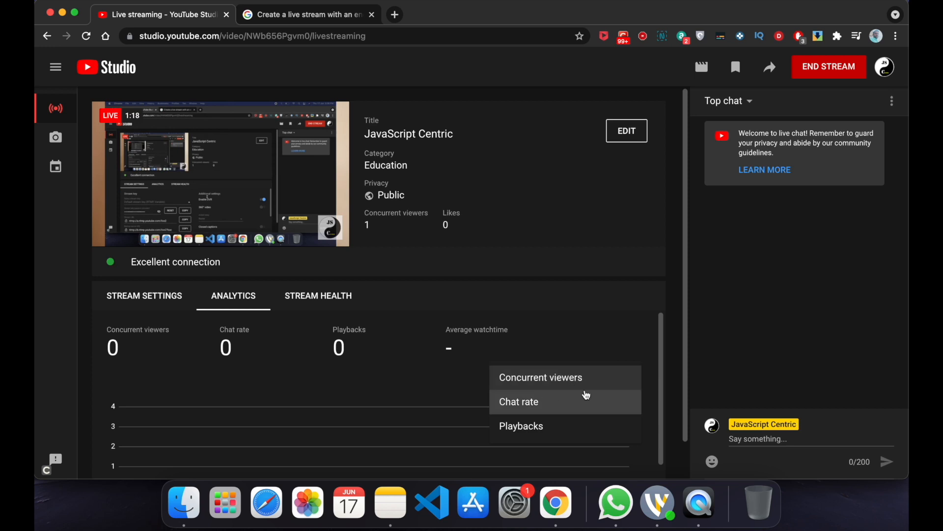
left_click(562, 387)
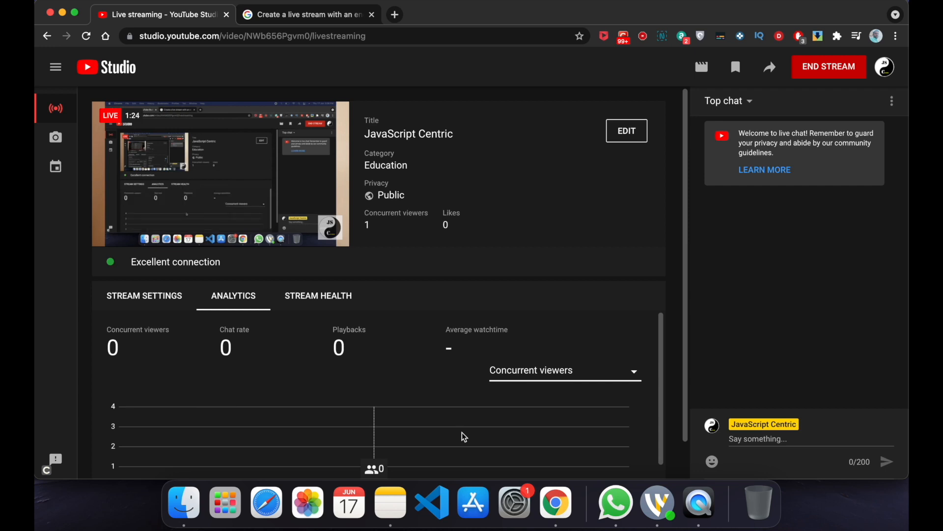
left_click(173, 298)
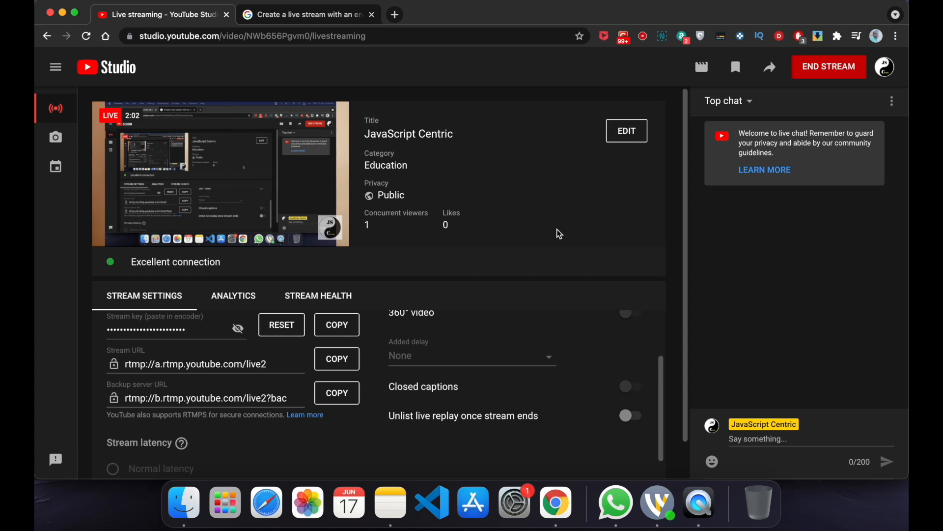
- End the live stream and dismiss the Stream Finished summary without opening the recording for editing
mouse_move(311, 192)
left_click(828, 74)
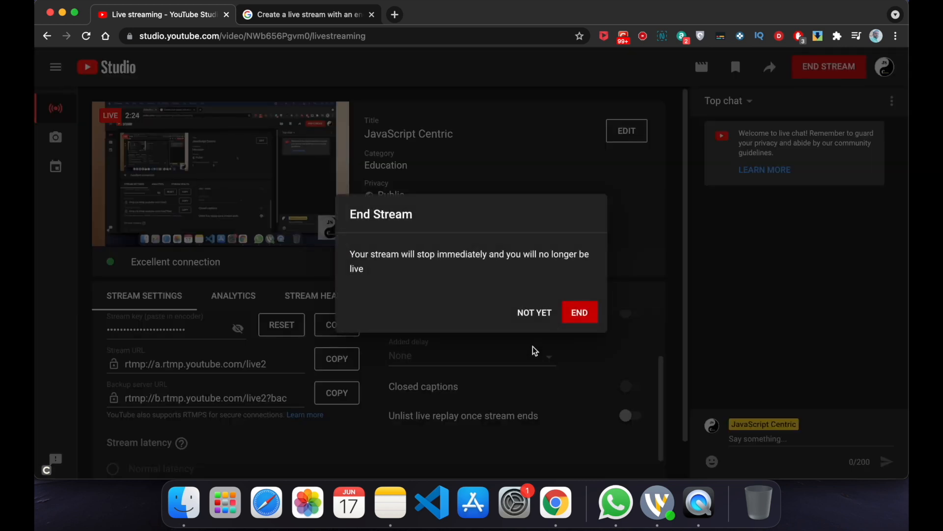
left_click(587, 310)
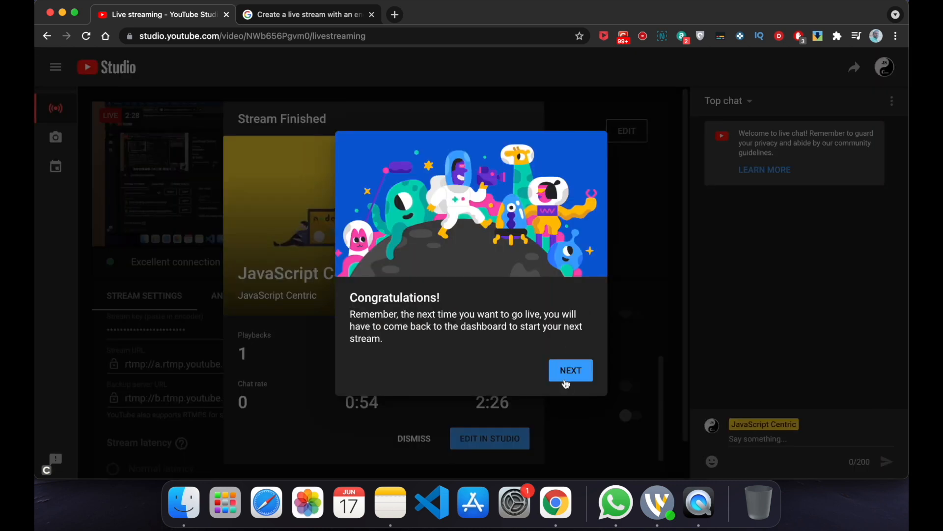
left_click(567, 372)
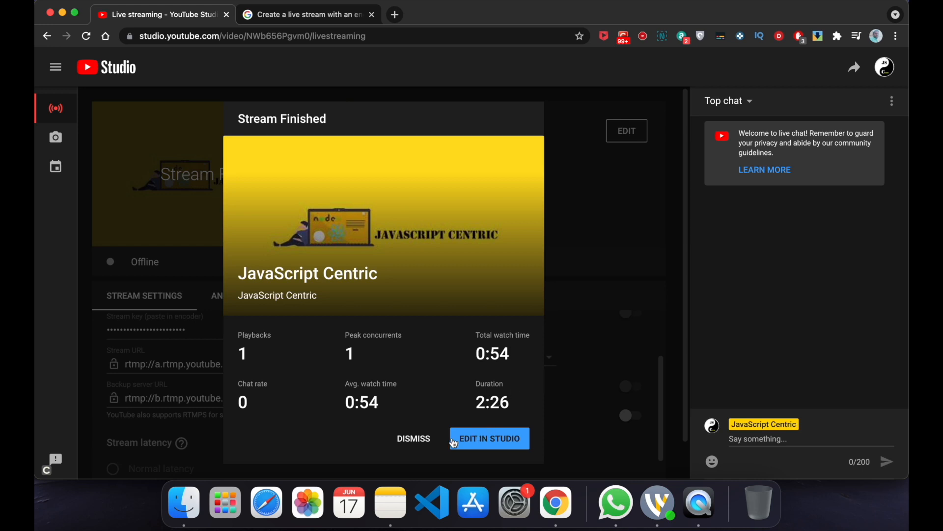
left_click(413, 439)
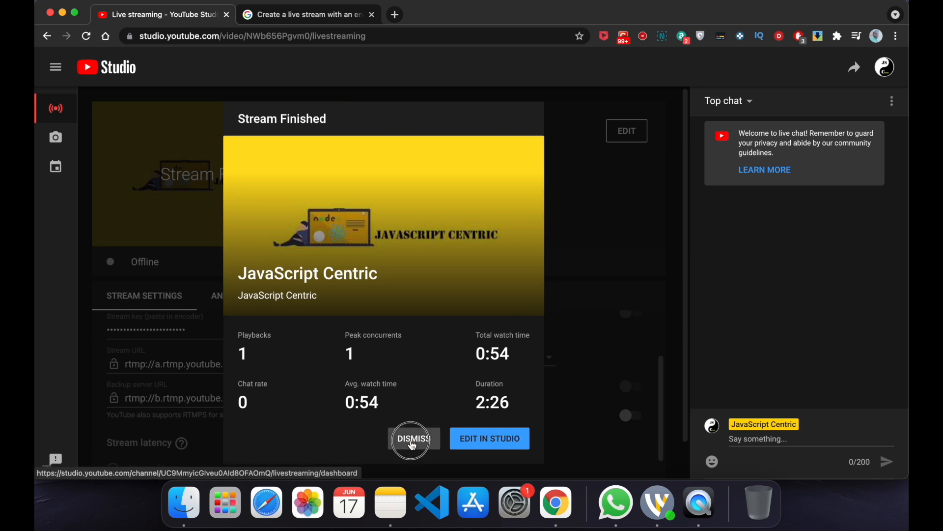